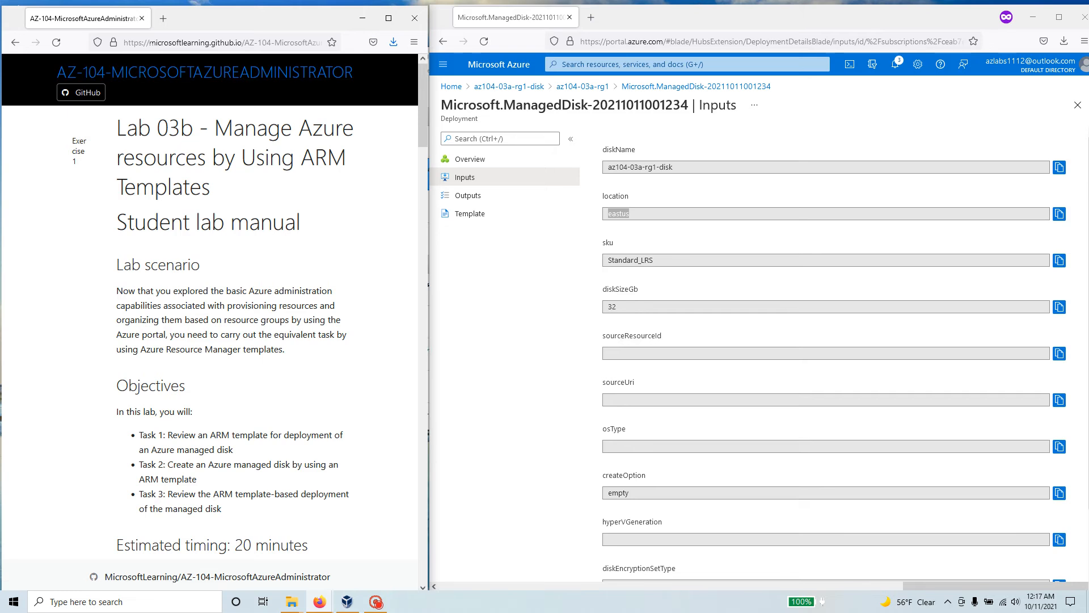
# Review the Lab 03b objectives and the Task 2 instructions for creating an Azure managed disk with an ARM template.
pyautogui.moveTo(147, 42); pyautogui.dragTo(242, 42)
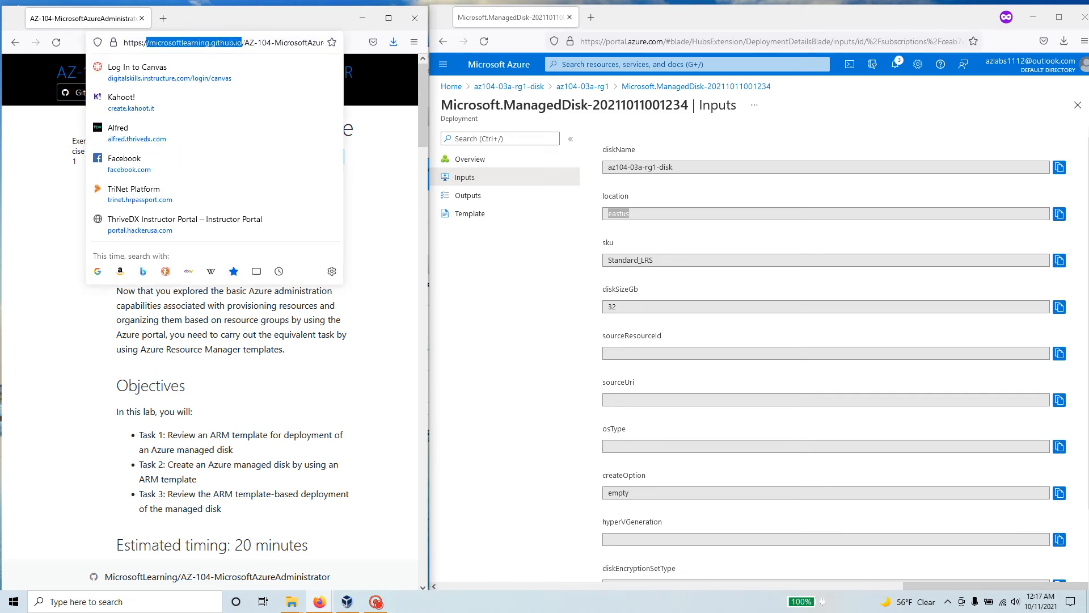
pyautogui.click(399, 261)
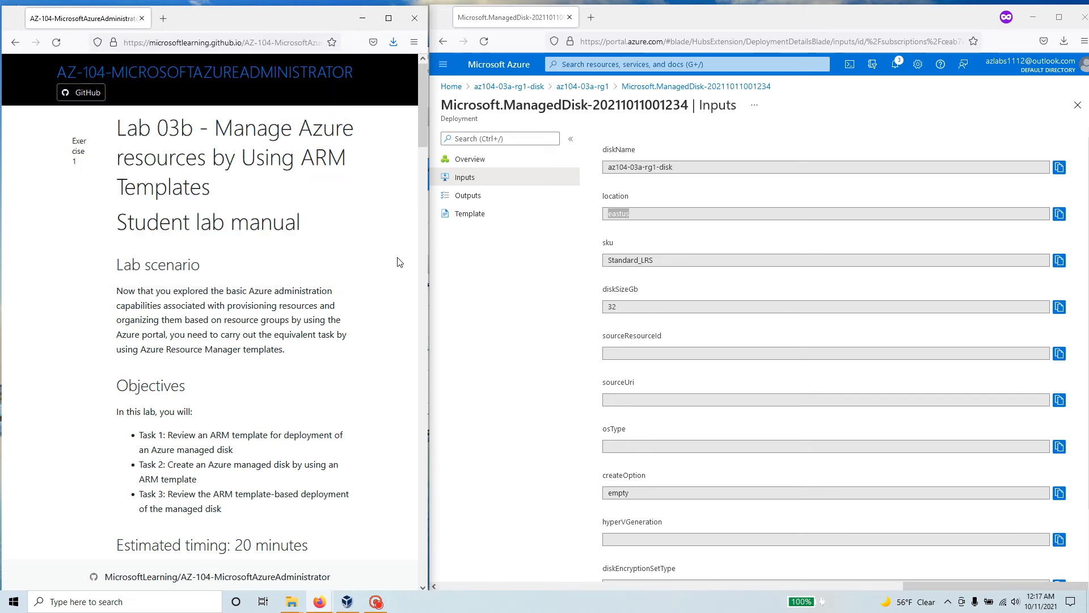
pyautogui.scroll(-3, 381, 289)
pyautogui.moveTo(238, 338); pyautogui.dragTo(129, 319)
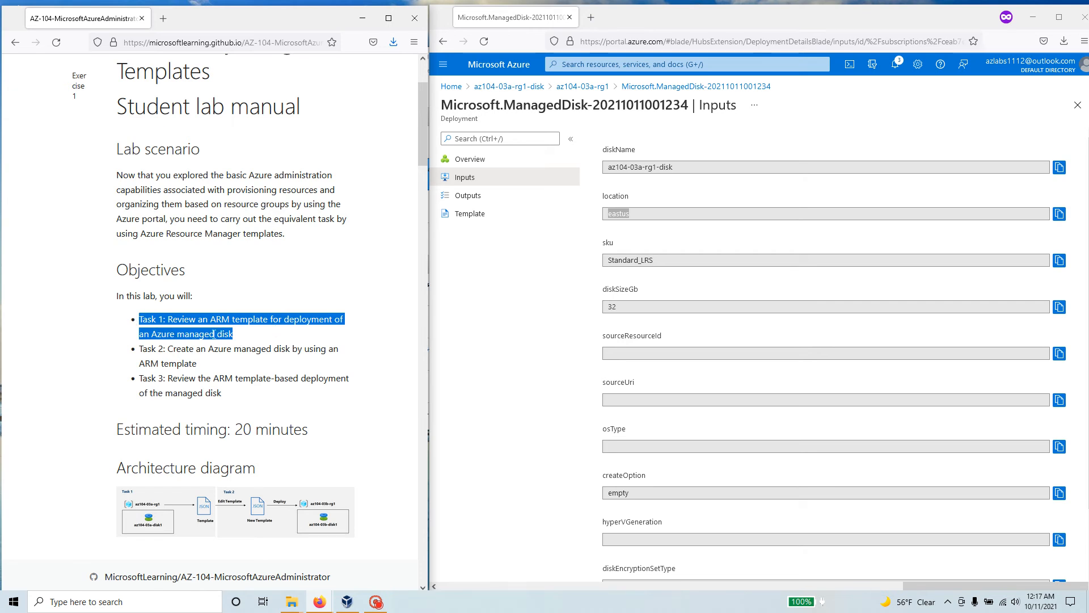
pyautogui.moveTo(198, 364); pyautogui.dragTo(128, 354)
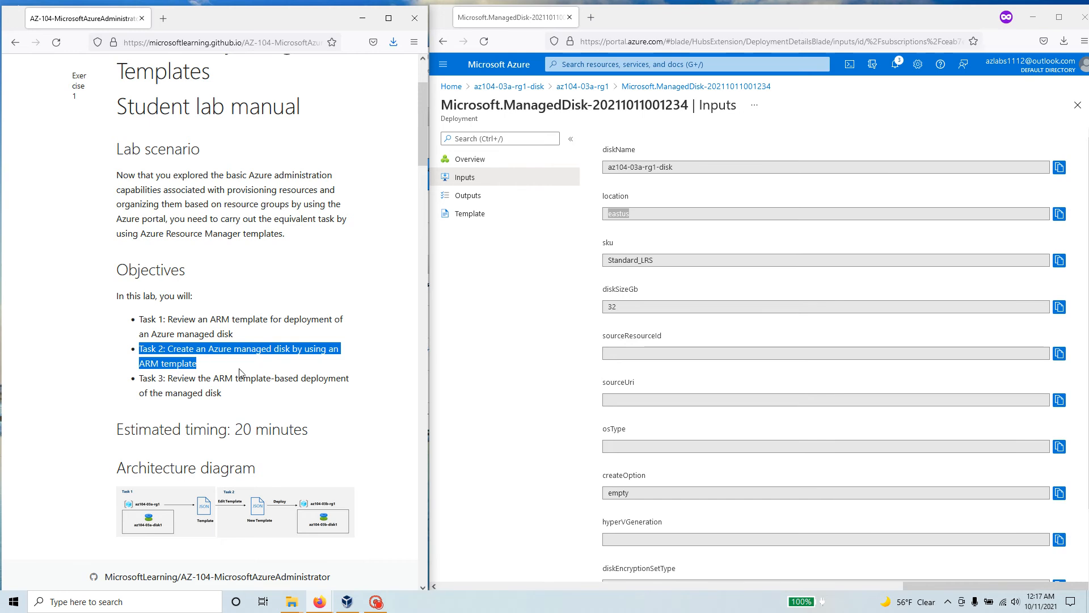
pyautogui.scroll(-8, 238, 369)
pyautogui.scroll(-8, 236, 375)
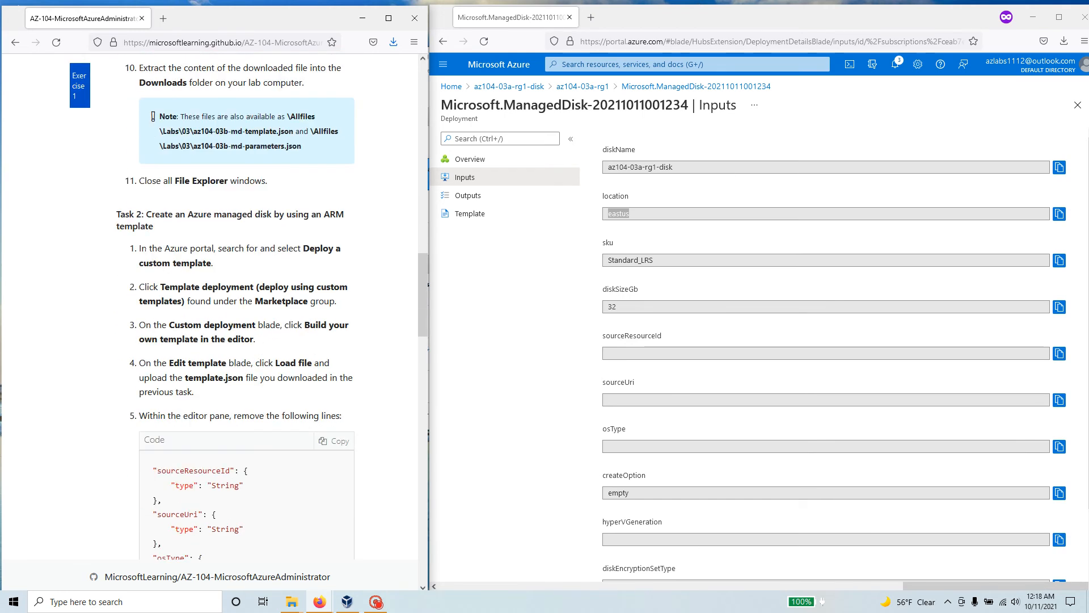
# Copy "Deploy a custom template" from the lab instructions, search the Azure portal for it from the home page and open that service.
pyautogui.moveTo(305, 248); pyautogui.dragTo(352, 264)
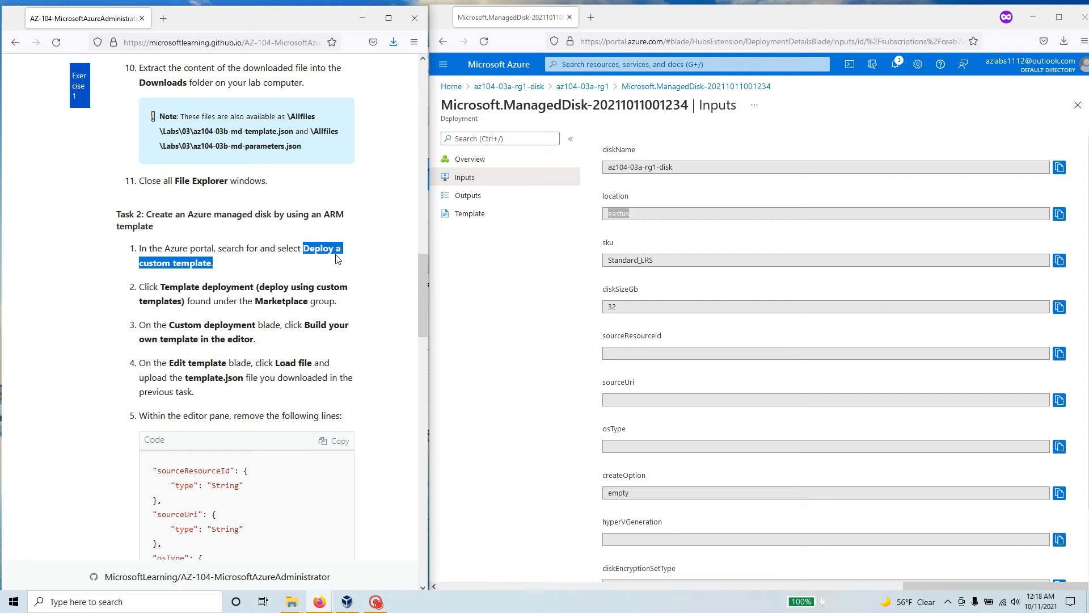
pyautogui.rightClick(340, 253)
pyautogui.click(365, 261)
pyautogui.click(452, 86)
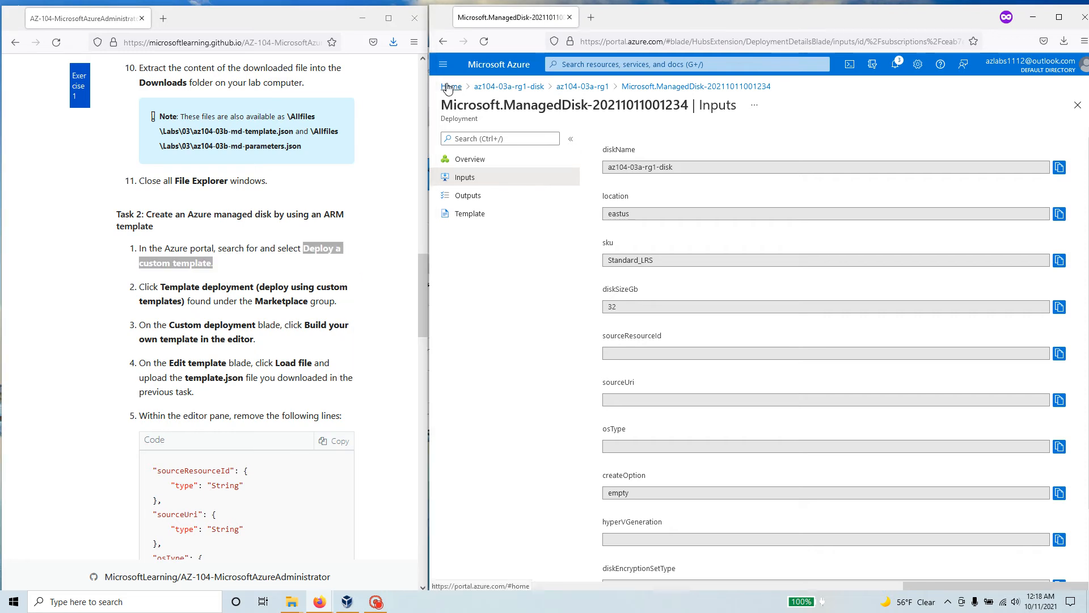
pyautogui.click(624, 64)
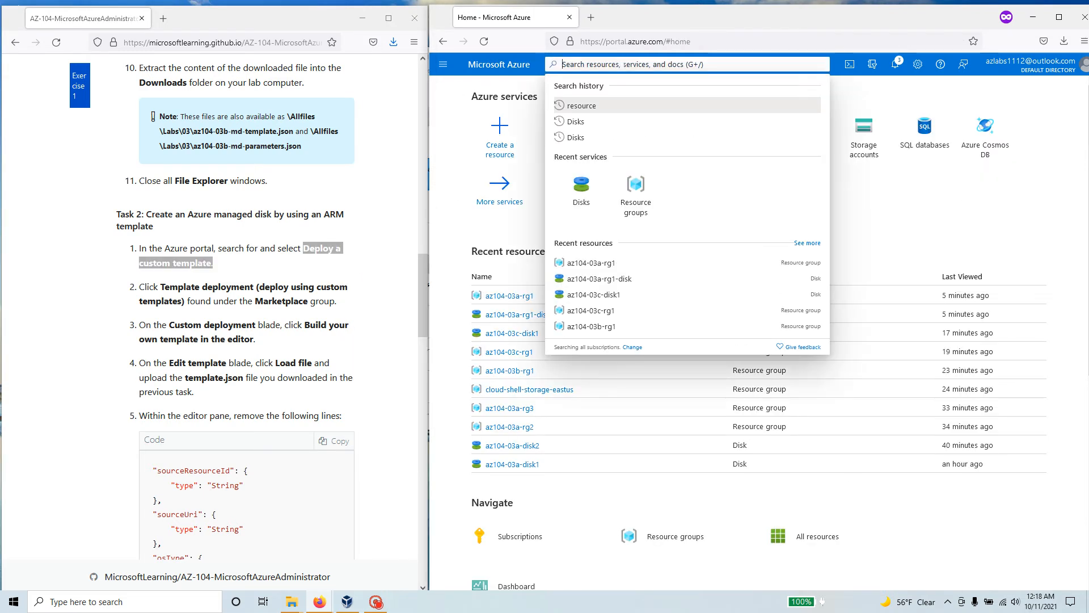
pyautogui.hotkey('ctrl', 'v')
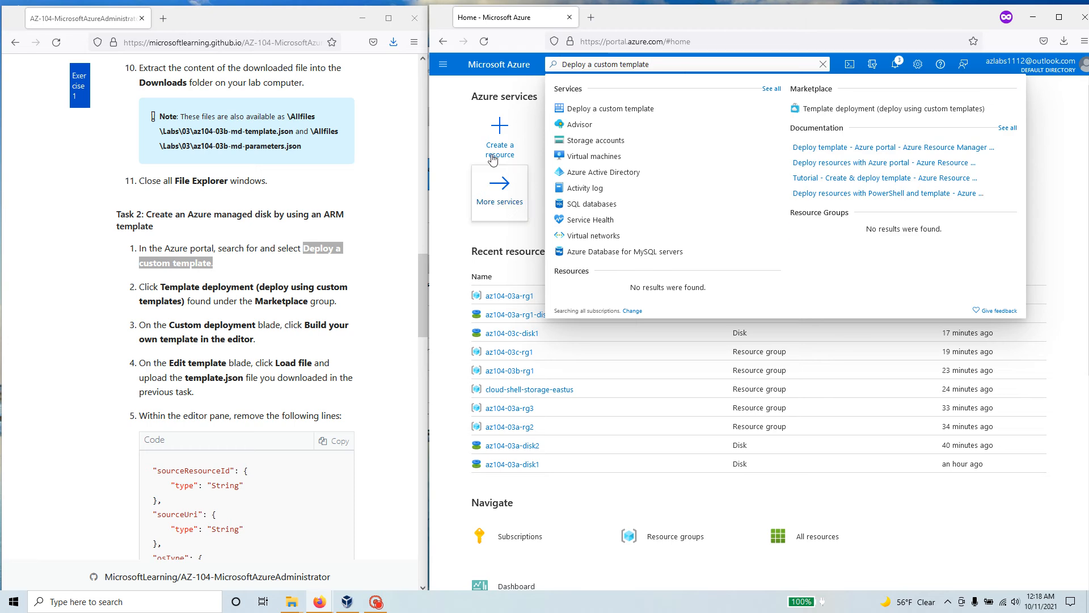
pyautogui.click(640, 109)
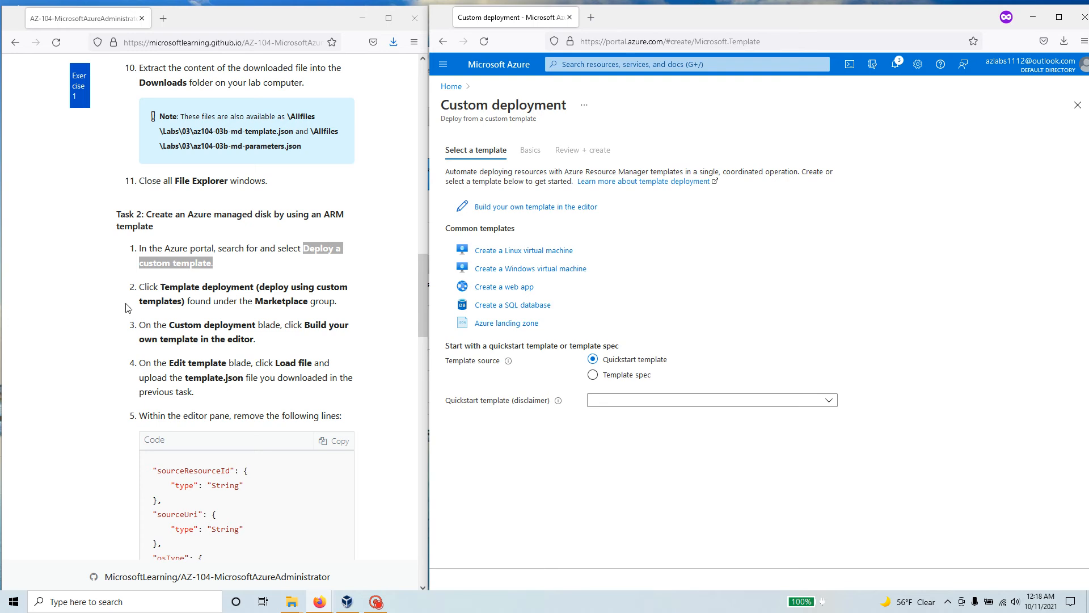
# Search the portal again for "Deploy a custom template" and try opening the Marketplace result Template deployment (deploy using custom templates).
pyautogui.moveTo(163, 287)
pyautogui.mouseDown()
pyautogui.moveTo(255, 287)
pyautogui.moveTo(170, 287)
pyautogui.mouseUp()
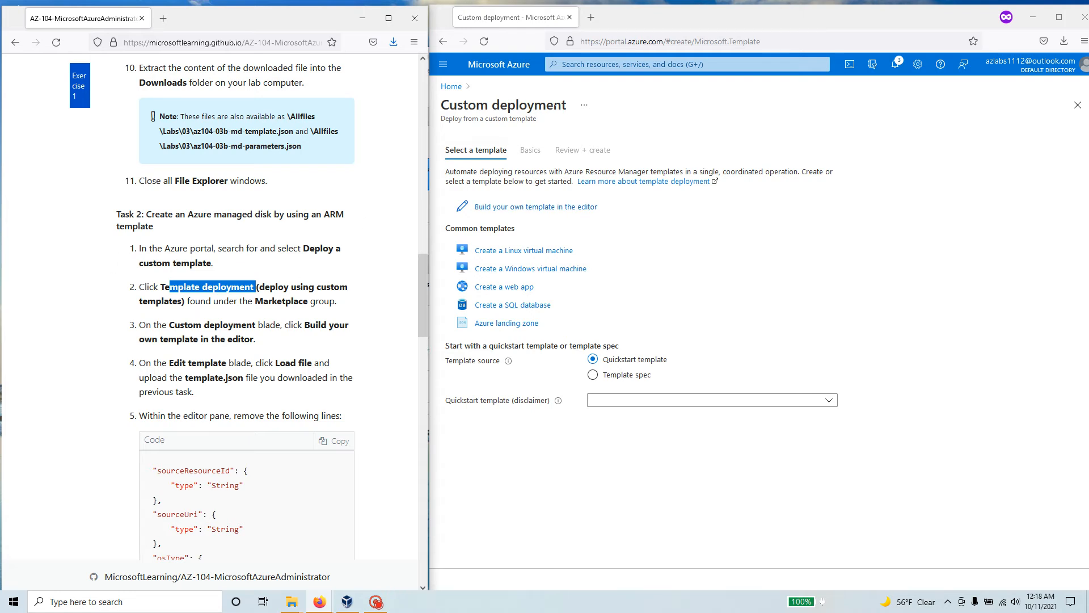
pyautogui.click(595, 64)
pyautogui.hotkey('ctrl', 'v')
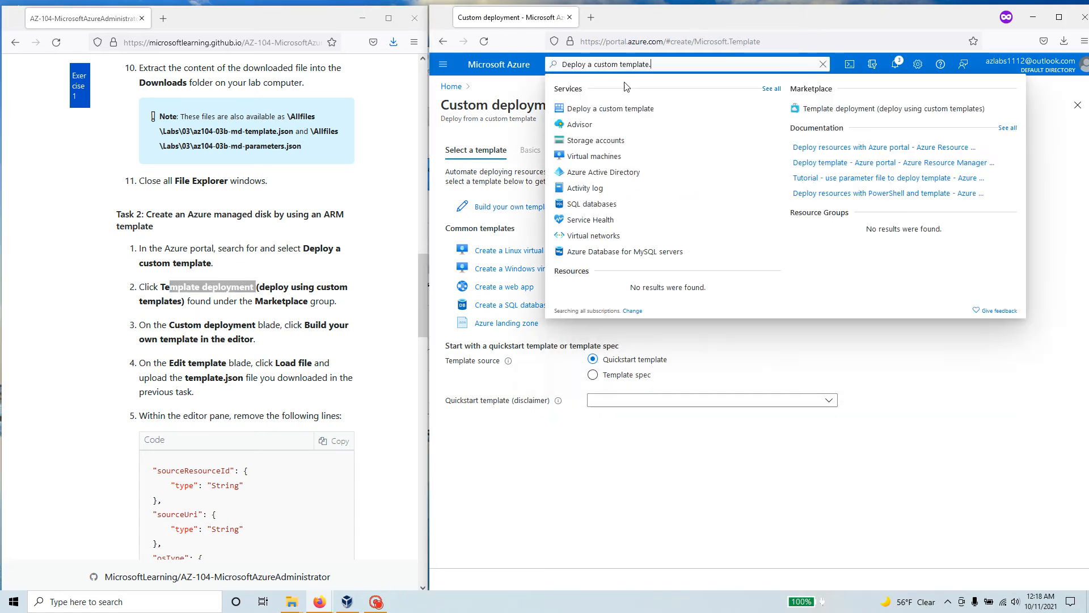
pyautogui.press('BackSpace')
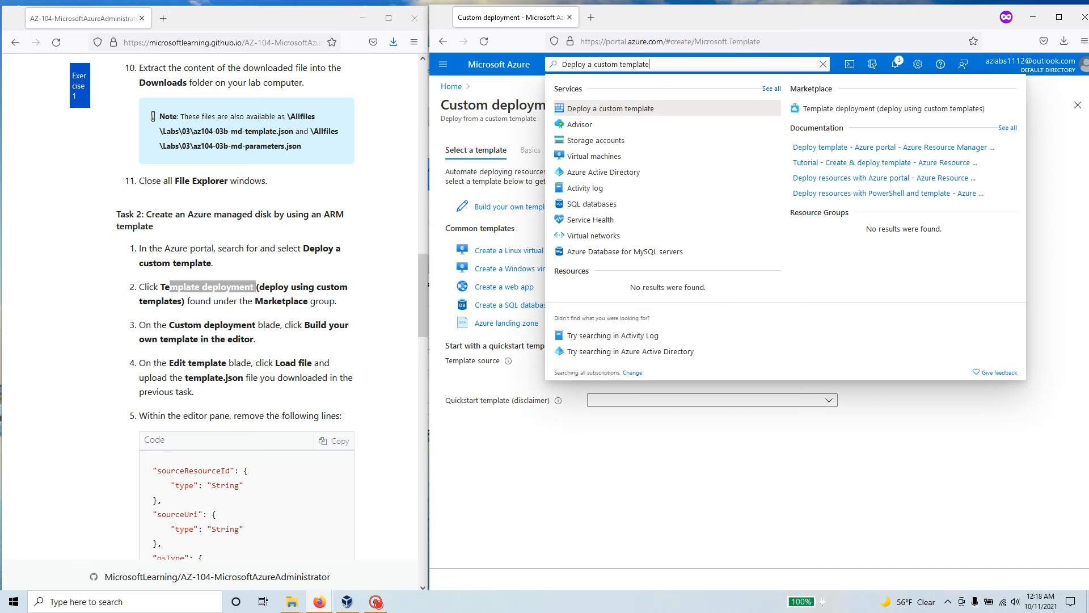
pyautogui.moveTo(338, 301); pyautogui.dragTo(139, 301)
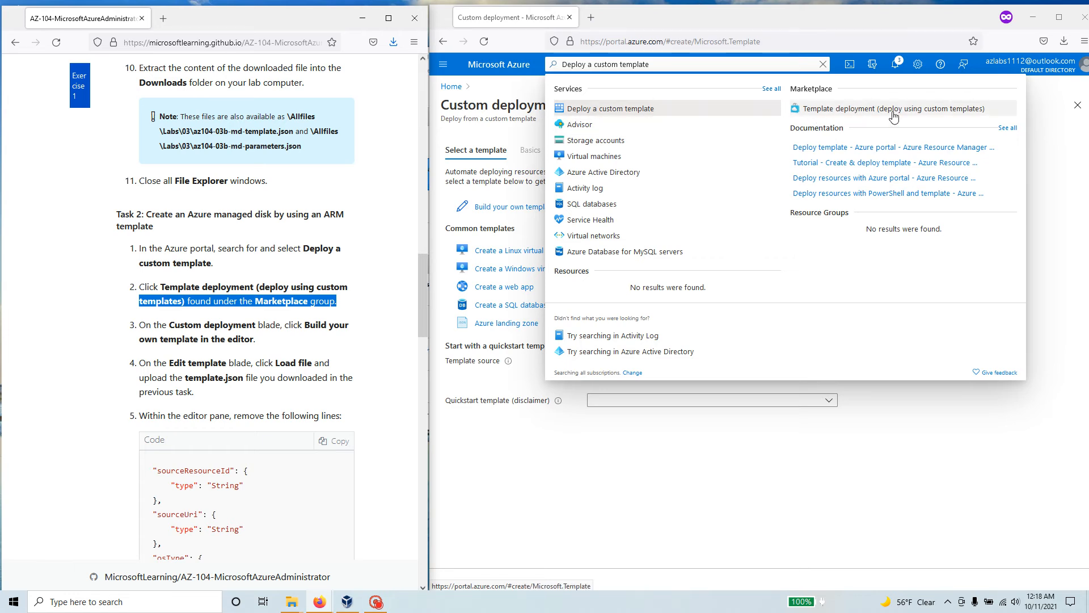
pyautogui.click(924, 111)
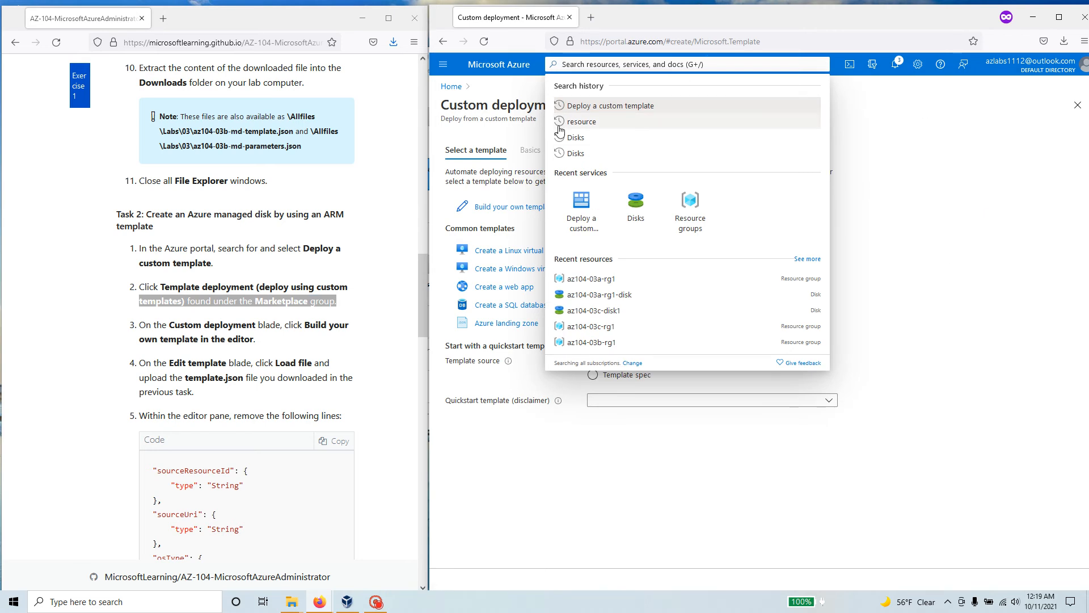
# Return to the portal home page, repeat the "Deploy a custom template" search and open Template deployment from the Marketplace results.
pyautogui.click(452, 87)
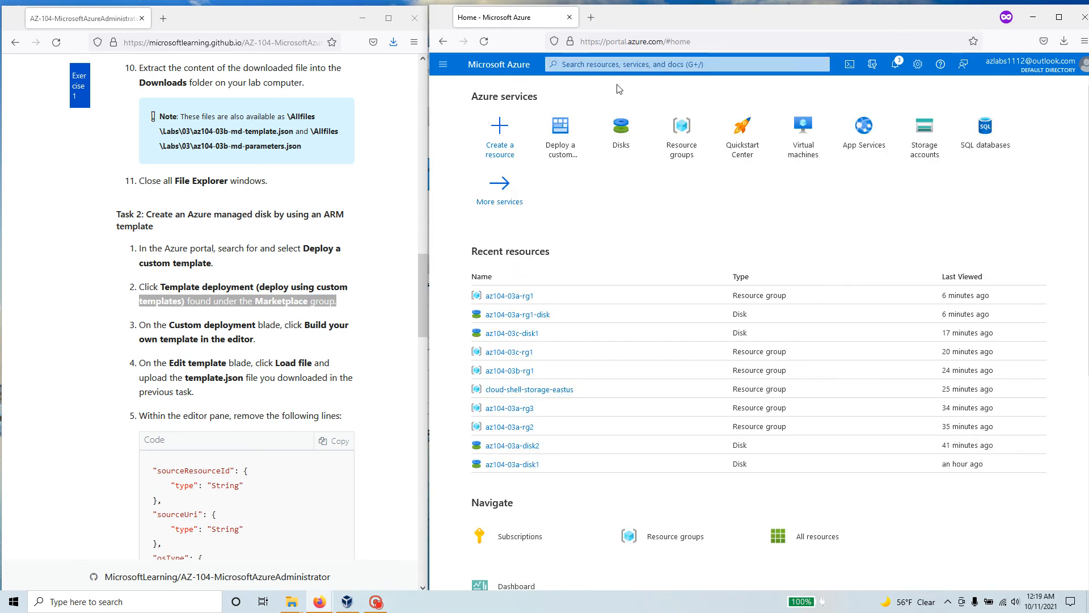
pyautogui.click(630, 67)
pyautogui.press('Return')
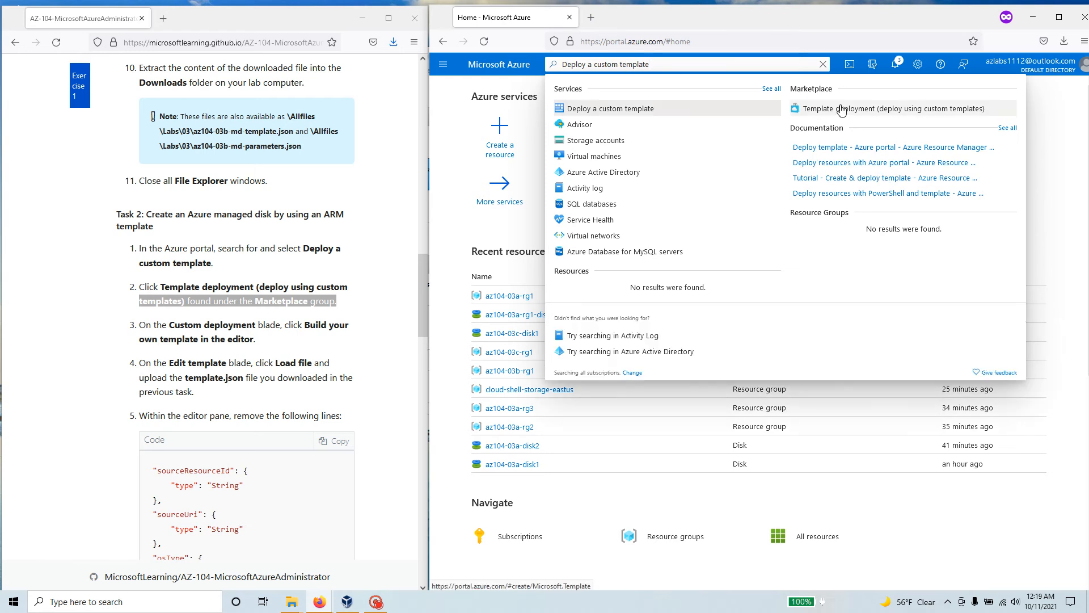
pyautogui.click(920, 112)
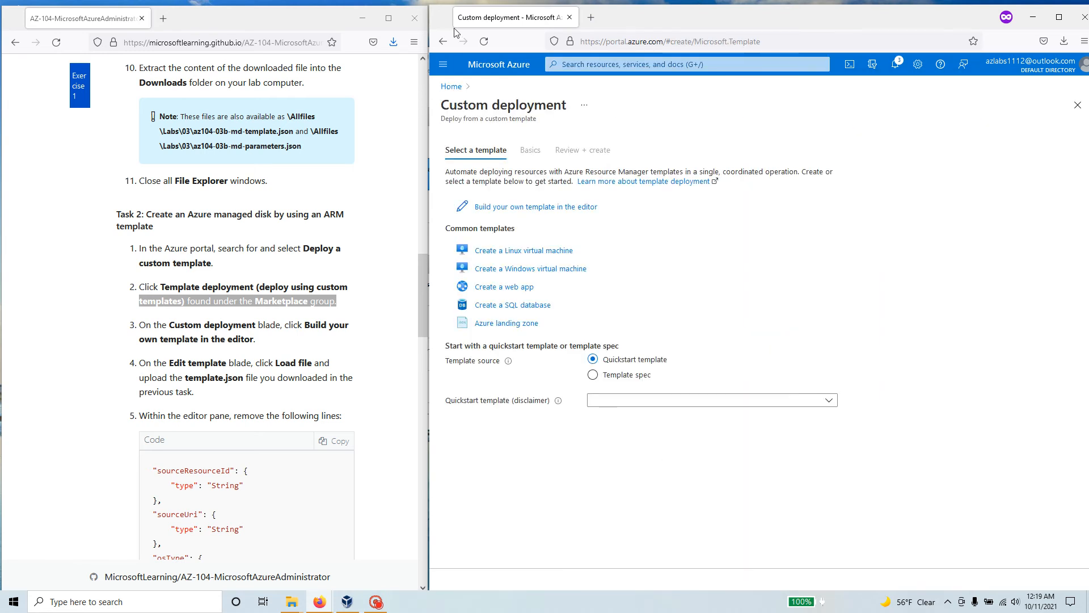
# Following Task 2 item 3, choose to build your own template in the editor on the Custom deployment blade.
pyautogui.scroll(-2, 191, 223)
pyautogui.moveTo(168, 210); pyautogui.dragTo(255, 210)
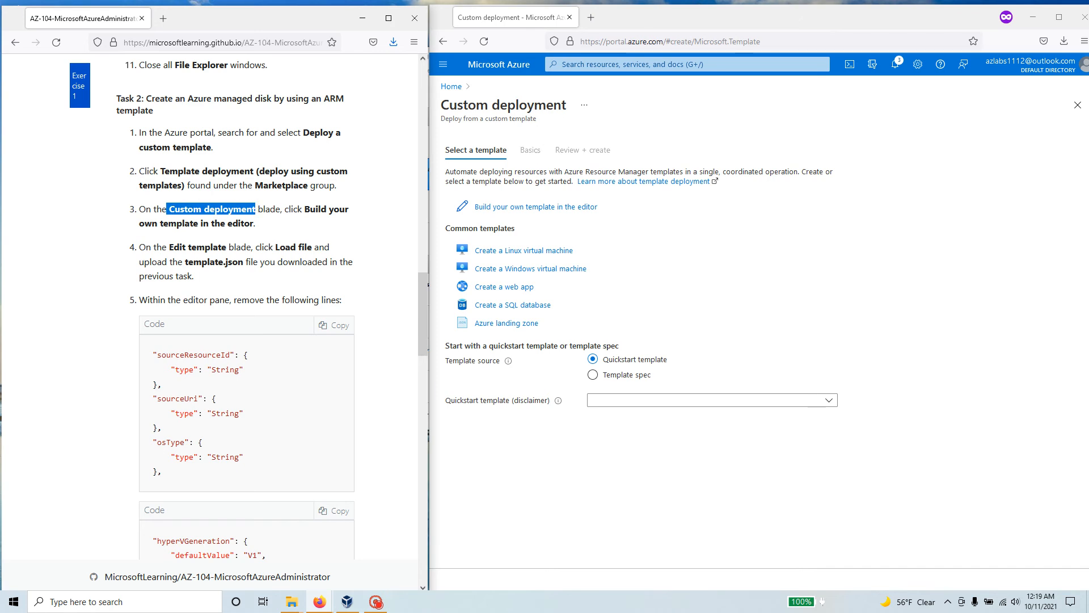
pyautogui.moveTo(567, 106); pyautogui.dragTo(440, 106)
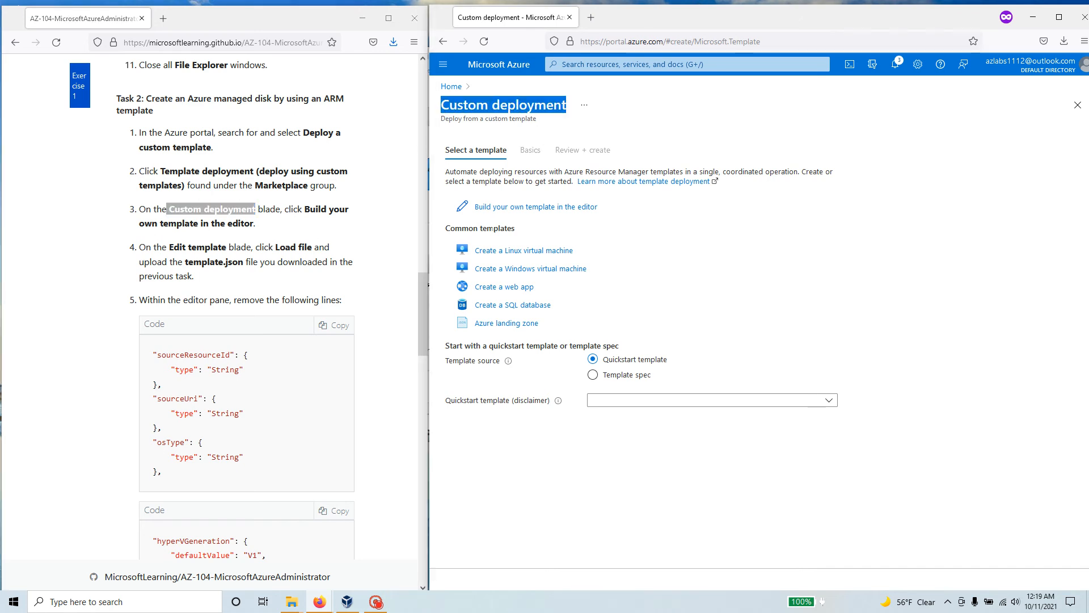
pyautogui.click(553, 208)
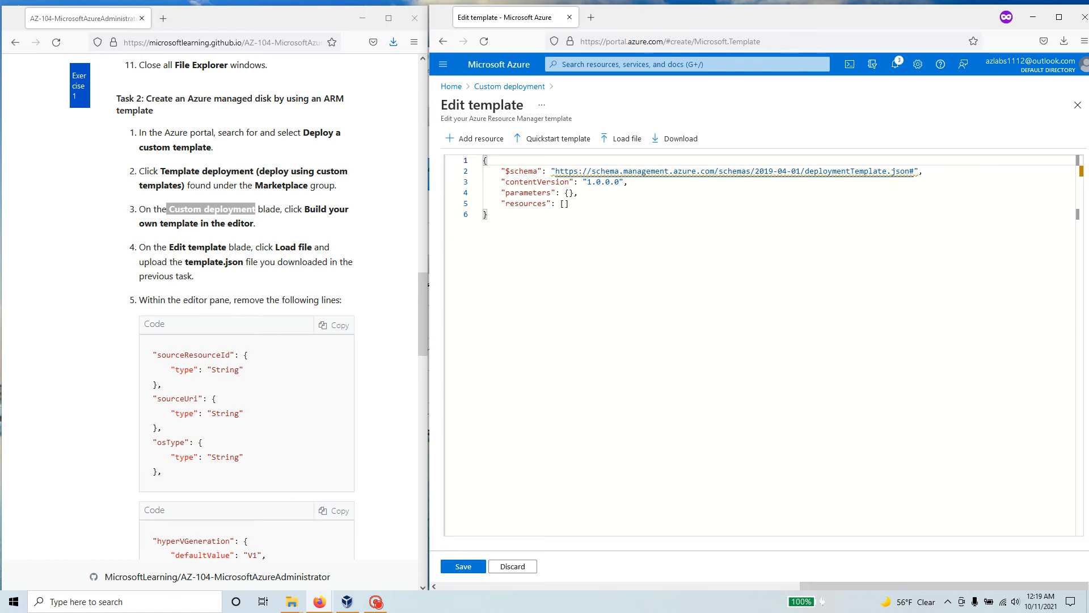
# Load template.json from the Downloads folder into the template editor.
pyautogui.moveTo(275, 248); pyautogui.dragTo(324, 247)
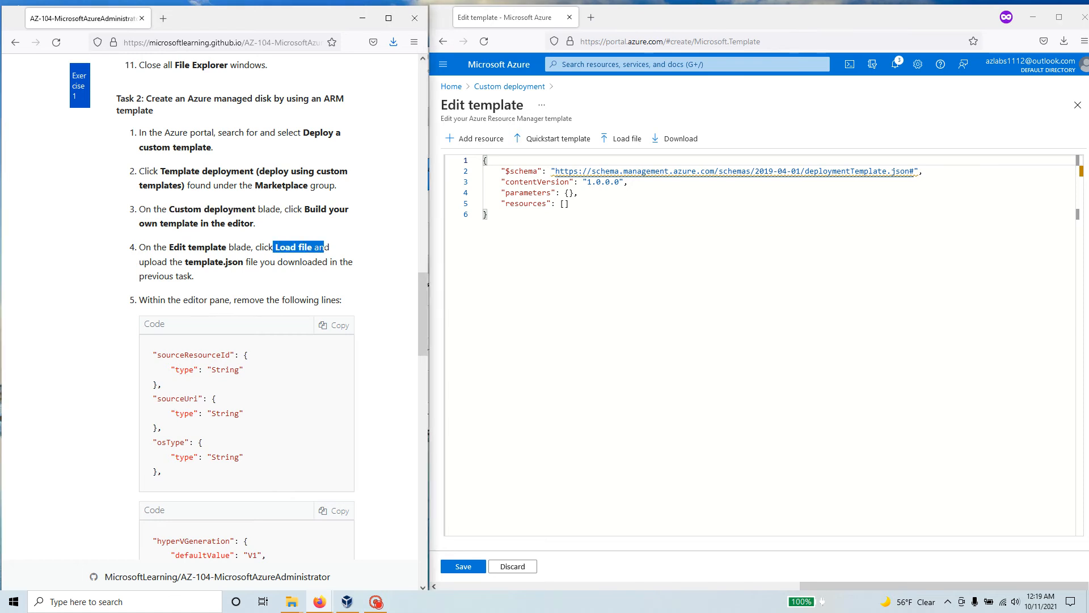
pyautogui.click(623, 145)
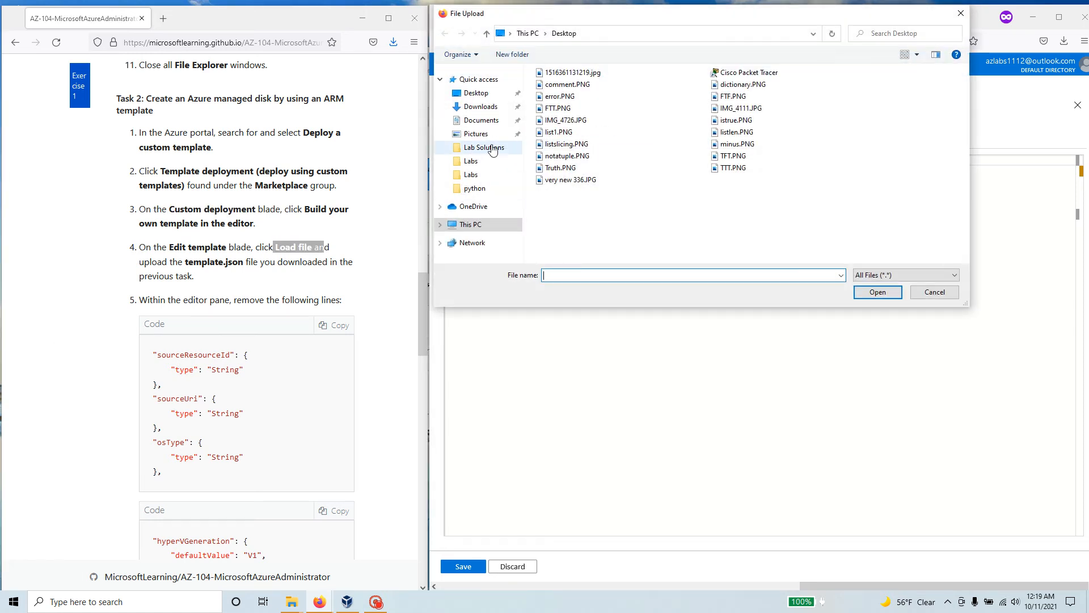
pyautogui.click(481, 107)
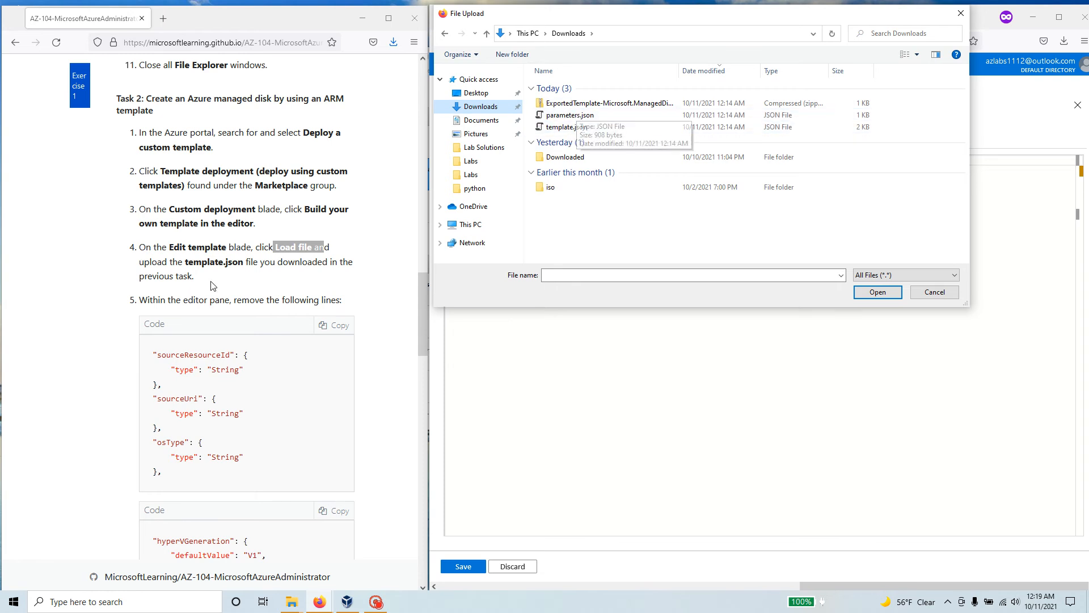
pyautogui.click(602, 128)
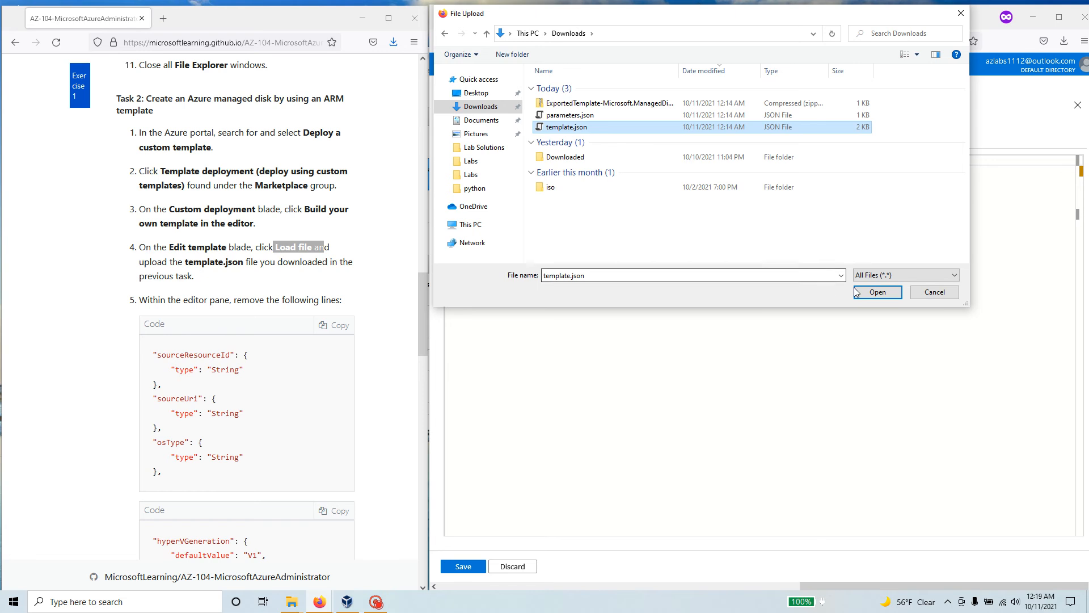
pyautogui.click(878, 292)
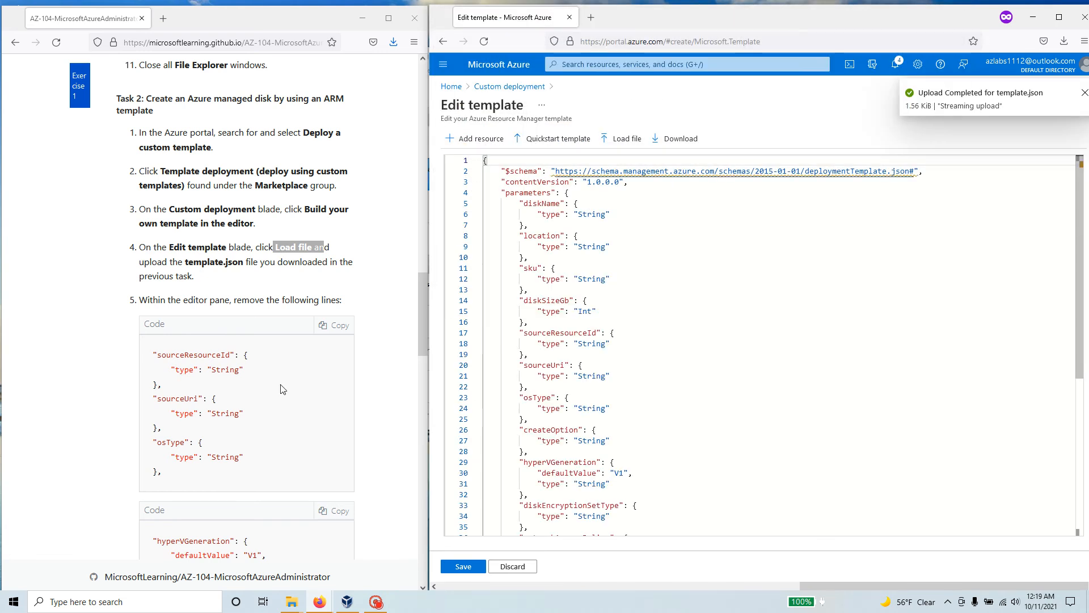
# Copy "sourceResourceId" from the code in lab item 5 and find it in the loaded template.
pyautogui.click(140, 303)
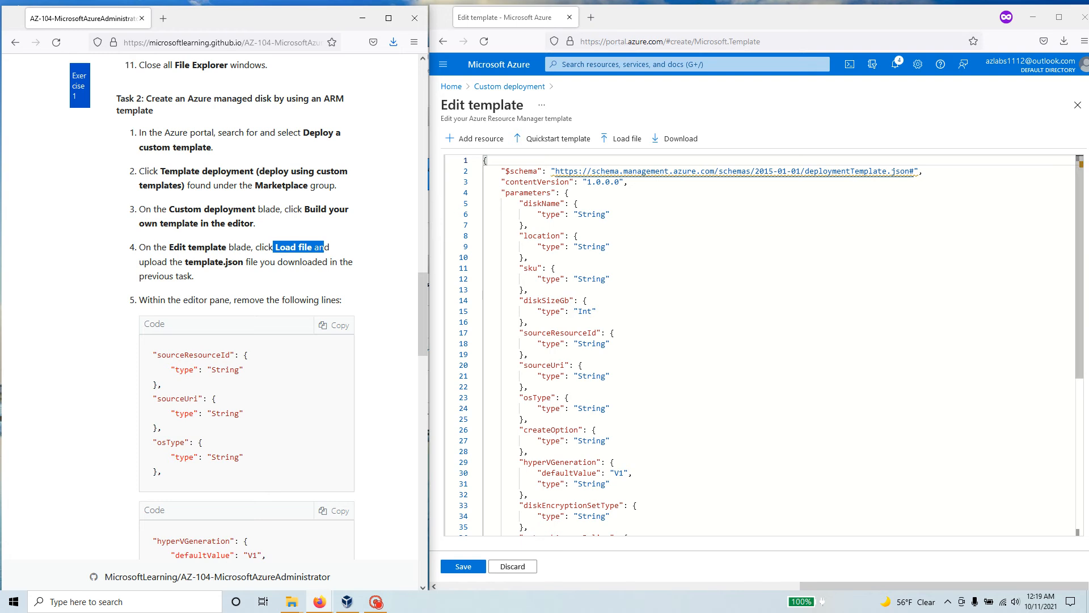
pyautogui.moveTo(235, 355); pyautogui.dragTo(153, 355)
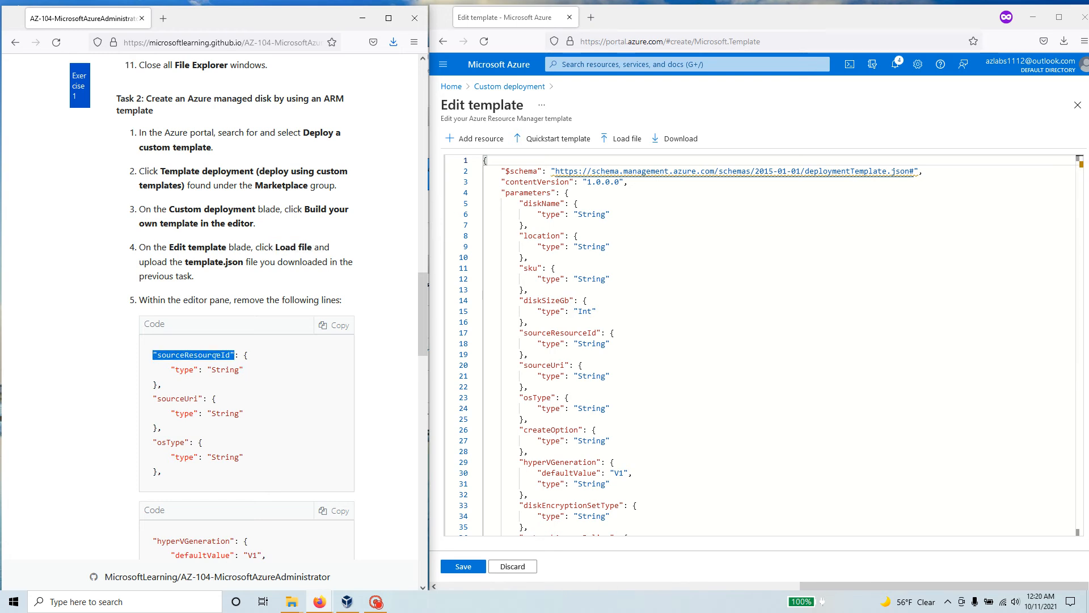
pyautogui.rightClick(218, 356)
pyautogui.click(246, 387)
pyautogui.click(581, 365)
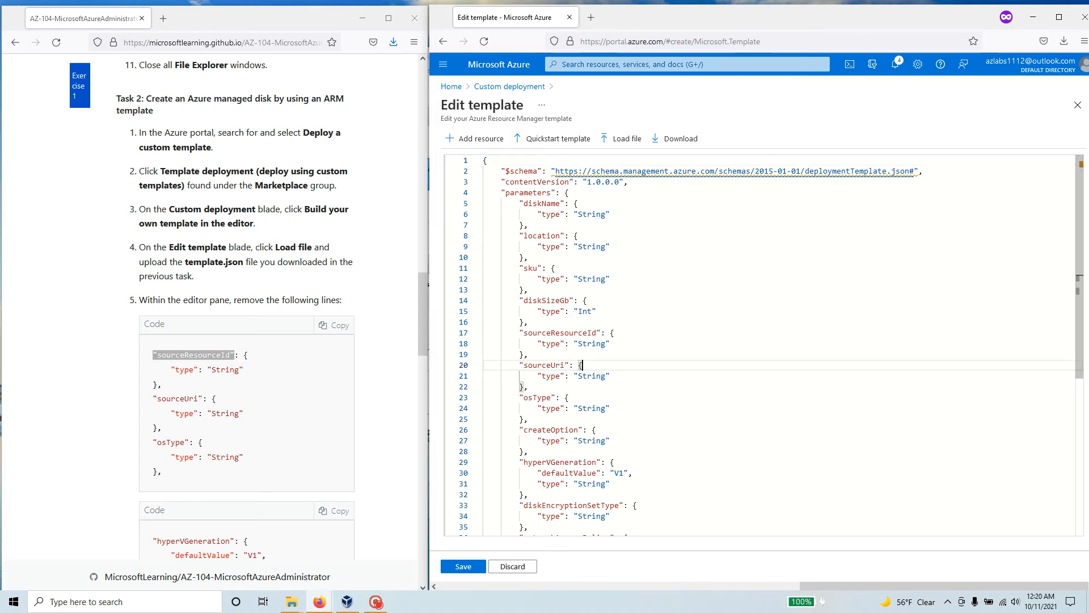
pyautogui.hotkey('ctrl', 'f')
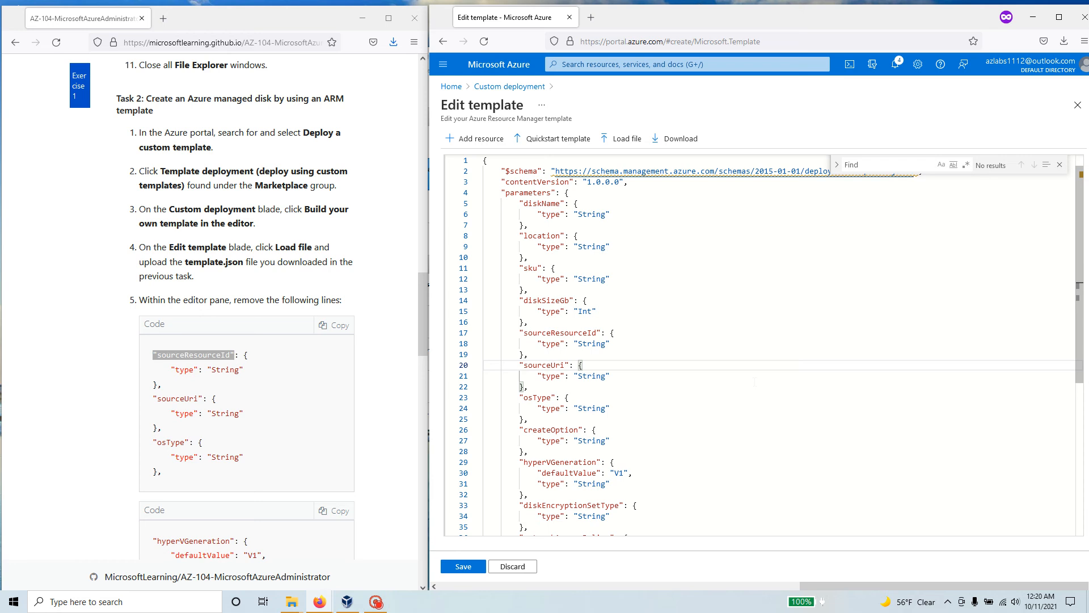
pyautogui.hotkey('ctrl', 'v')
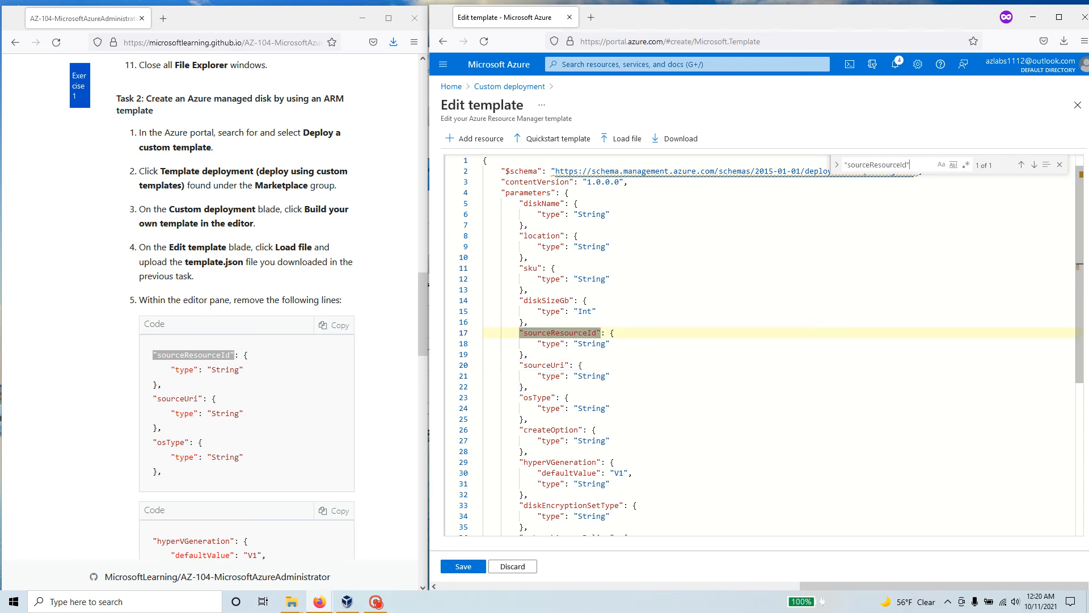
# Delete the sourceResourceId, sourceUri and osType parameter blocks from the template, including the leftover blank line.
pyautogui.moveTo(528, 418); pyautogui.dragTo(480, 336)
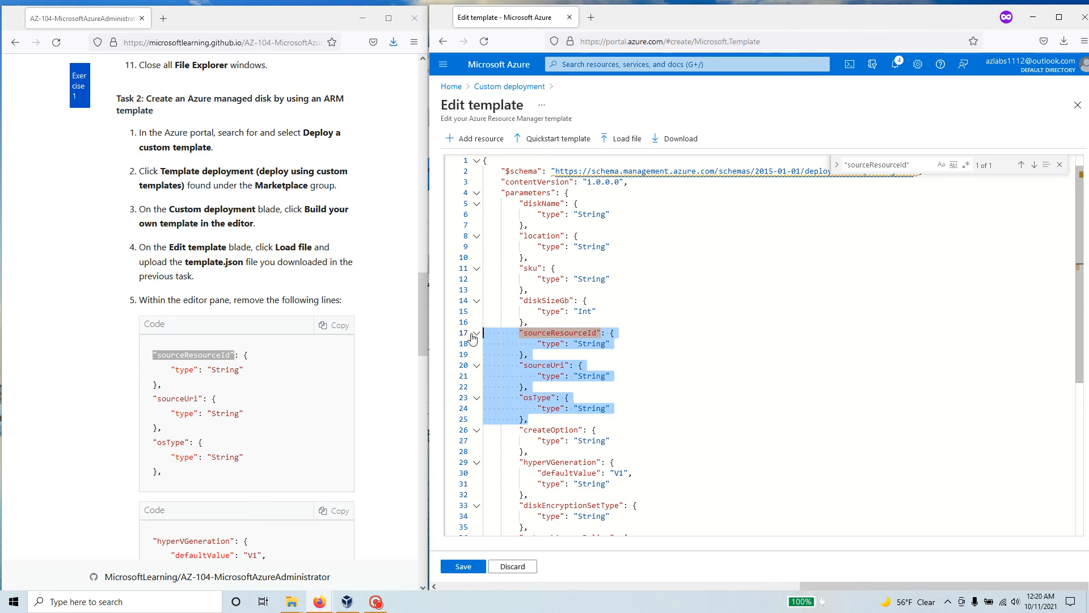
pyautogui.press('Delete')
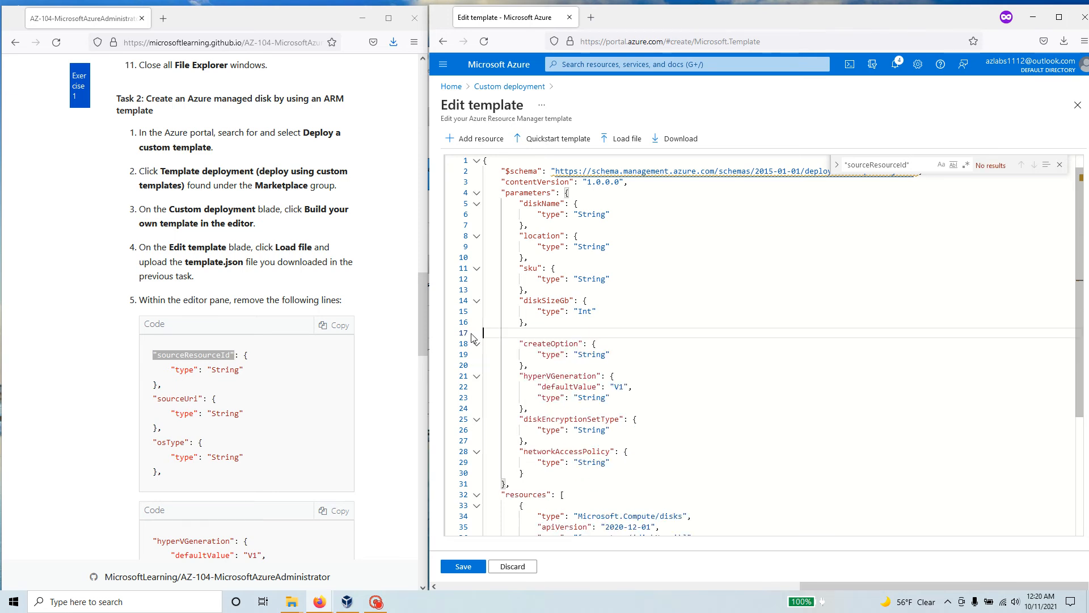
pyautogui.press('BackSpace')
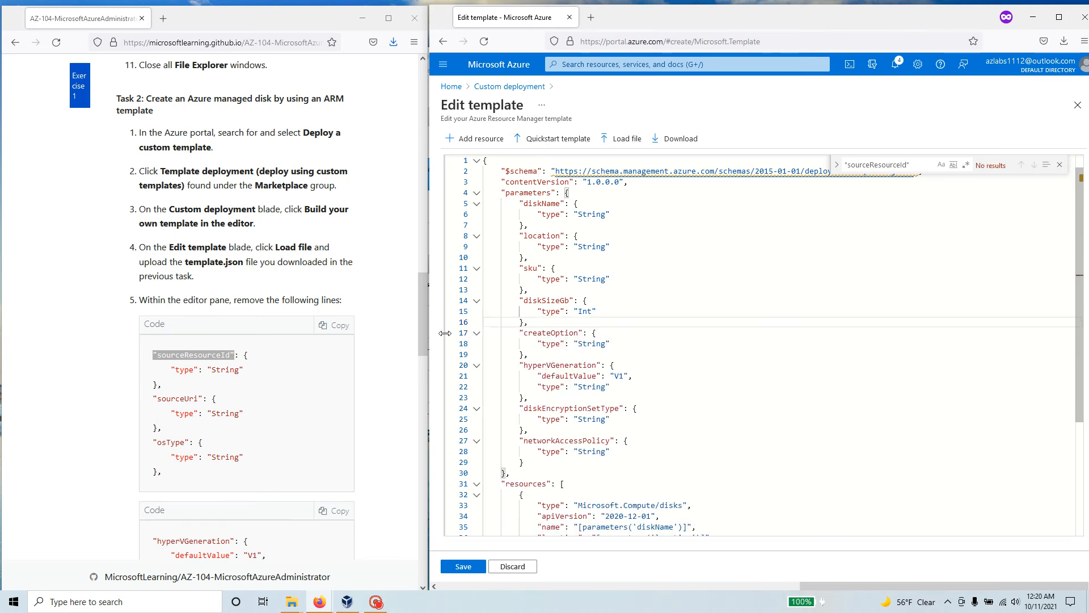
pyautogui.scroll(-3, 261, 426)
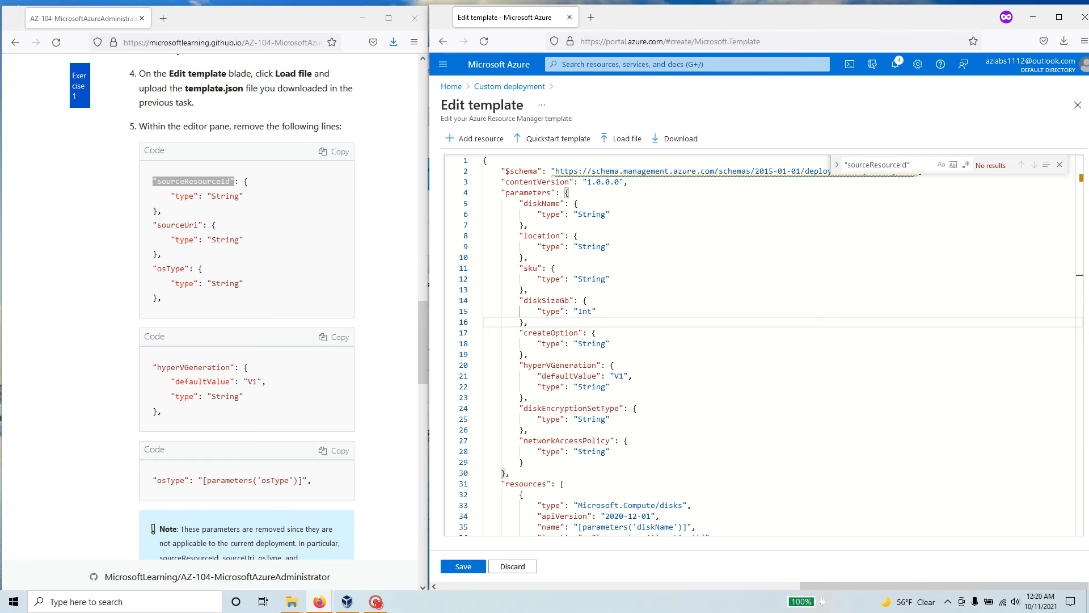
# Delete the hyperVGeneration parameter block from the template, including the leftover blank line.
pyautogui.moveTo(231, 368); pyautogui.dragTo(154, 367)
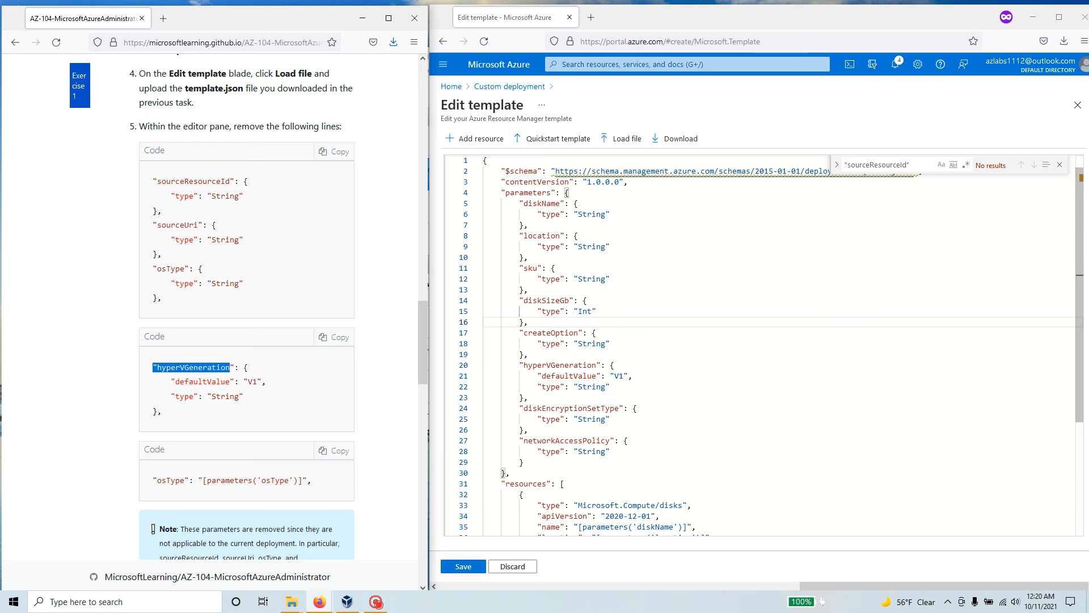
pyautogui.moveTo(528, 397); pyautogui.dragTo(444, 366)
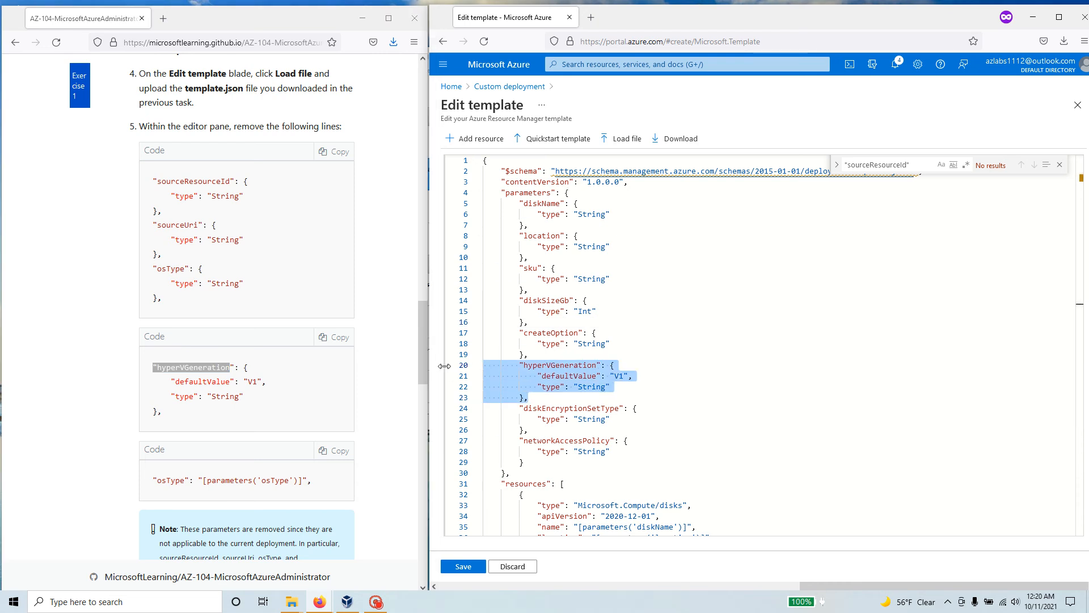
pyautogui.press('Delete')
pyautogui.press('BackSpace')
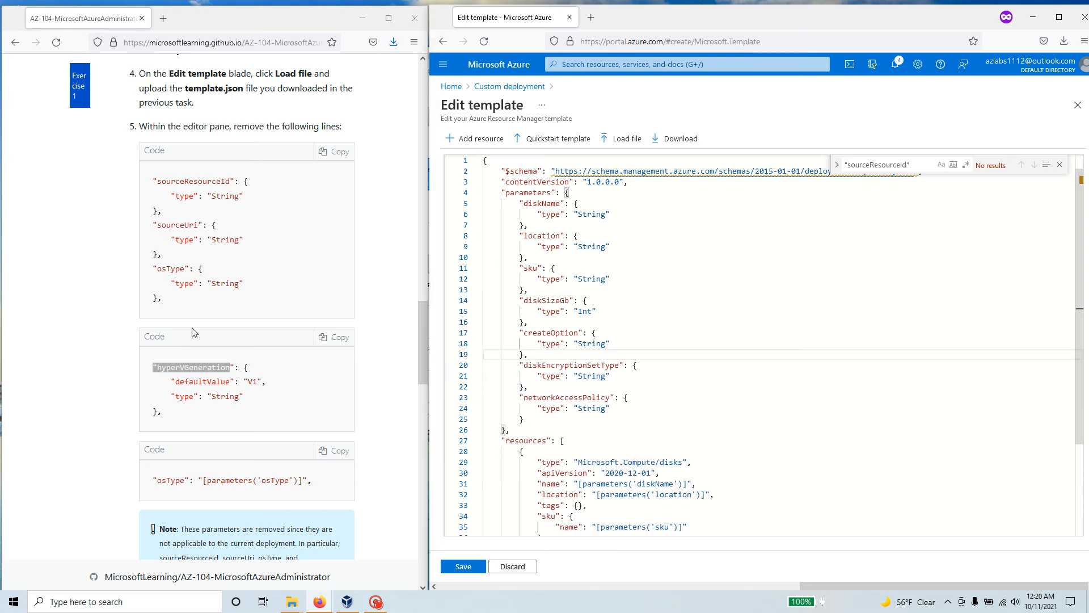
# Remove the line "osType": "[parameters('osType')]", from the disk resource's properties, leaving no blank line.
pyautogui.scroll(-1, 192, 327)
pyautogui.scroll(-2, 192, 329)
pyautogui.moveTo(315, 366); pyautogui.dragTo(145, 369)
pyautogui.scroll(-2, 760, 346)
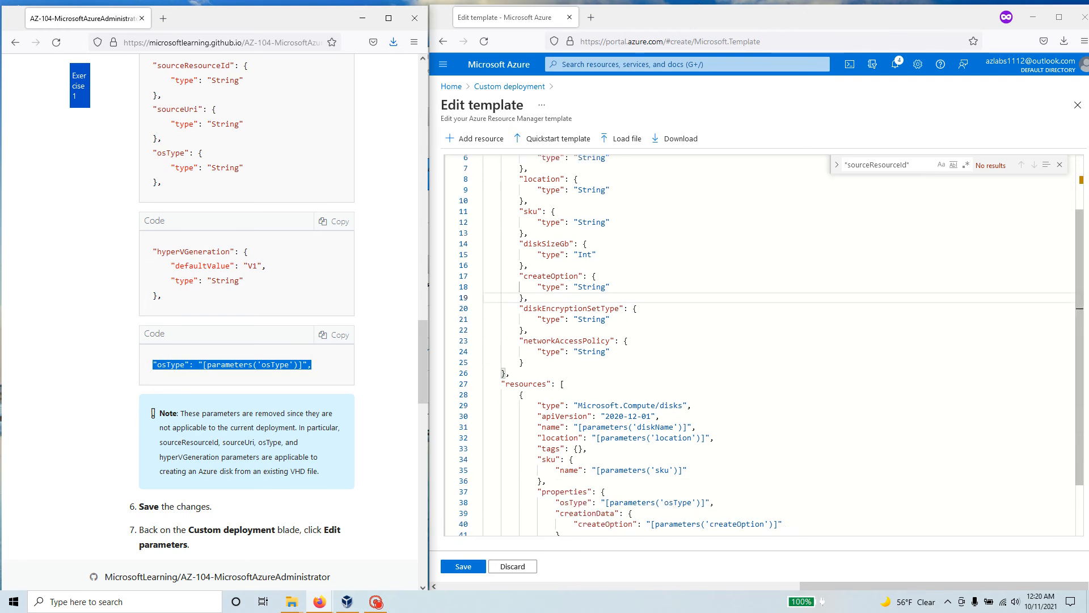
pyautogui.scroll(-3, 761, 346)
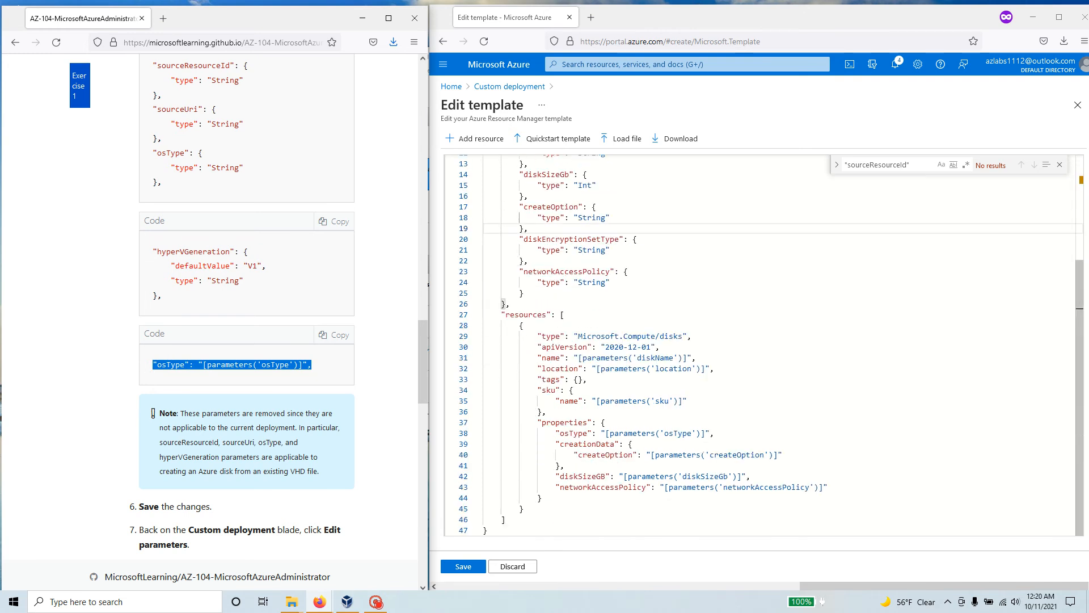
pyautogui.click(716, 433)
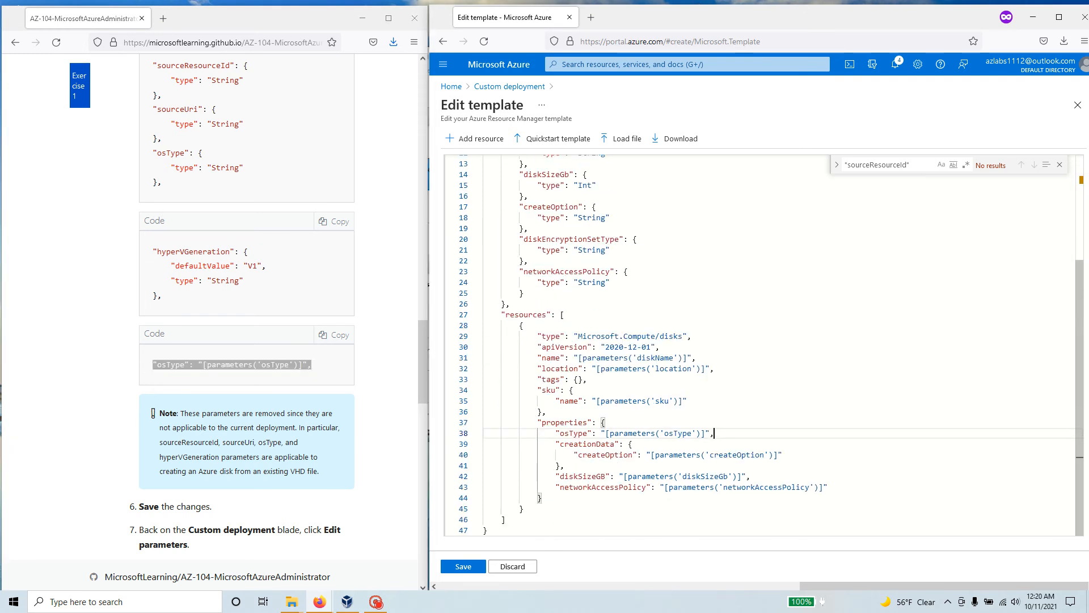
pyautogui.hotkey('shift', 'Left')
pyautogui.hotkey('shift', 'Left')
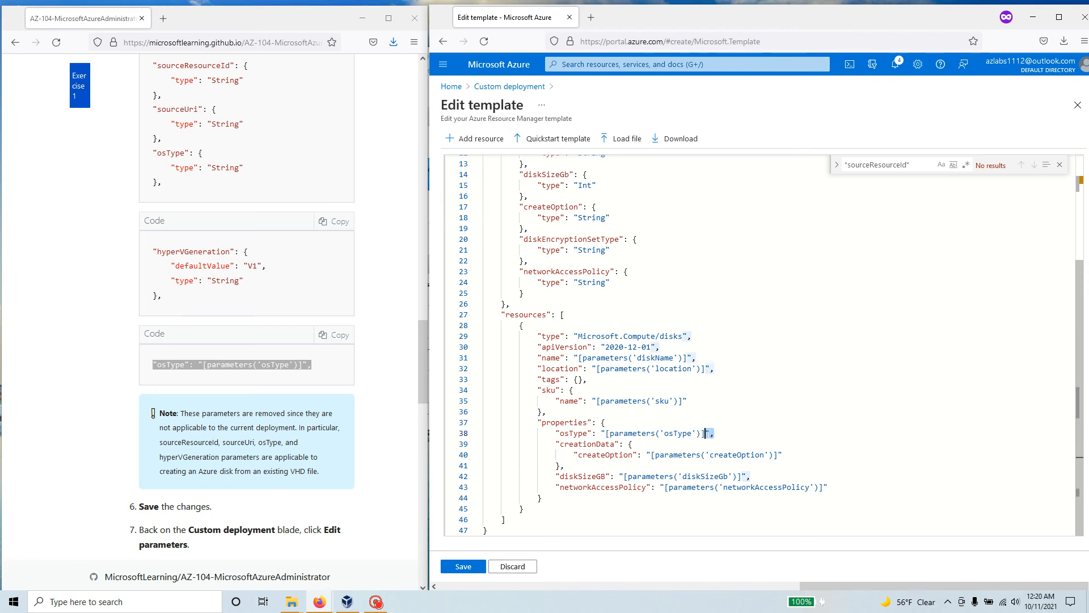
pyautogui.hotkey('shift', 'Left')
pyautogui.hotkey('shift', 'Left')
pyautogui.hotkey('shift', 'Left')
pyautogui.hotkey('shift', 'Left')
pyautogui.hotkey('shift', 'Left')
pyautogui.hotkey('shift', 'Left')
pyautogui.hotkey('shift', 'Left')
pyautogui.hotkey('shift', 'Left')
pyautogui.hotkey('shift', 'Left')
pyautogui.hotkey('shift', 'Left')
pyautogui.hotkey('shift', 'Left')
pyautogui.hotkey('shift', 'Left')
pyautogui.hotkey('shift', 'Left')
pyautogui.hotkey('shift', 'Left')
pyautogui.hotkey('shift', 'Left')
pyautogui.hotkey('shift', 'Left')
pyautogui.hotkey('shift', 'Left')
pyautogui.hotkey('shift', 'Left')
pyautogui.hotkey('shift', 'Left')
pyautogui.hotkey('shift', 'Left')
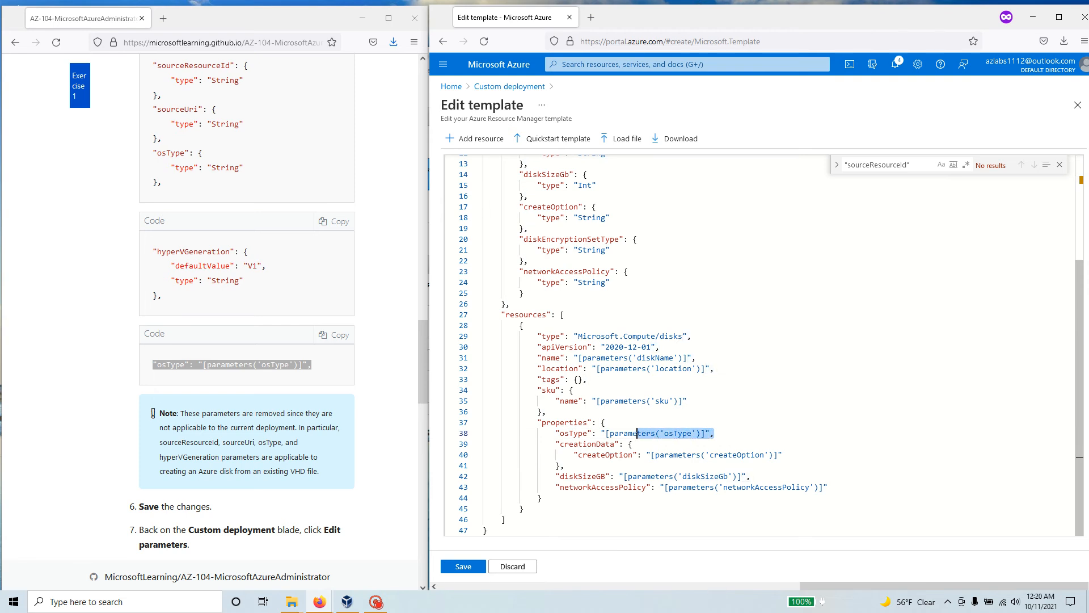
pyautogui.hotkey('shift', 'Left')
pyautogui.hotkey('shift', 'Left')
pyautogui.hotkey('shift', 'Left')
pyautogui.hotkey('shift', 'Left')
pyautogui.hotkey('shift', 'Left')
pyautogui.hotkey('shift', 'Left')
pyautogui.hotkey('shift', 'Left')
pyautogui.hotkey('shift', 'Left')
pyautogui.hotkey('shift', 'Left')
pyautogui.hotkey('shift', 'Left')
pyautogui.hotkey('shift', 'Left')
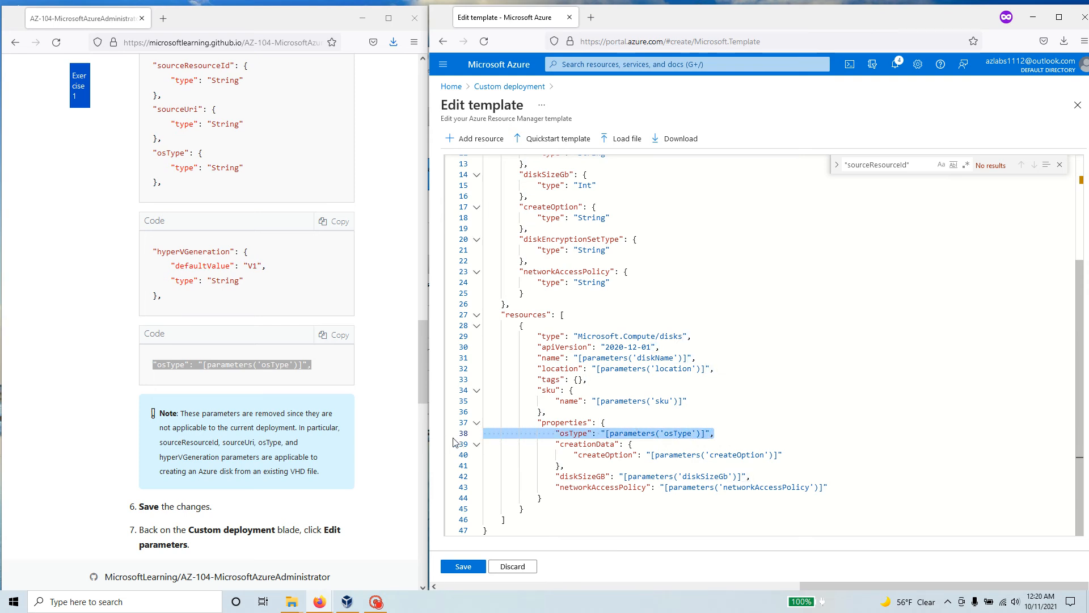
pyautogui.press('BackSpace')
pyautogui.press('BackSpace')
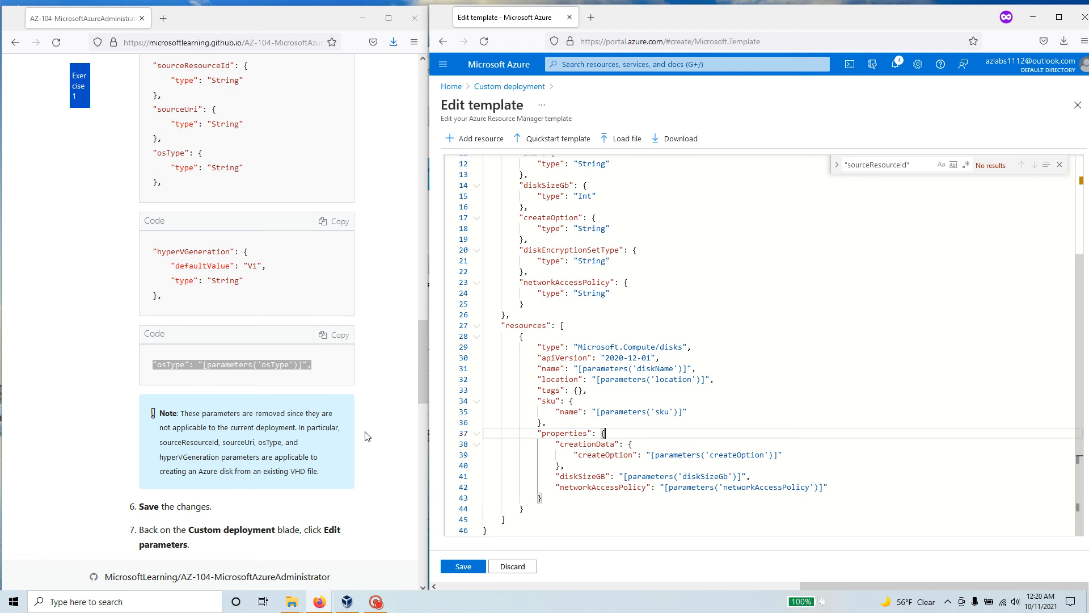
# Read the lab note on the removed parameters and save the edited template.
pyautogui.scroll(-1, 366, 436)
pyautogui.moveTo(320, 414); pyautogui.dragTo(188, 357)
pyautogui.click(265, 365)
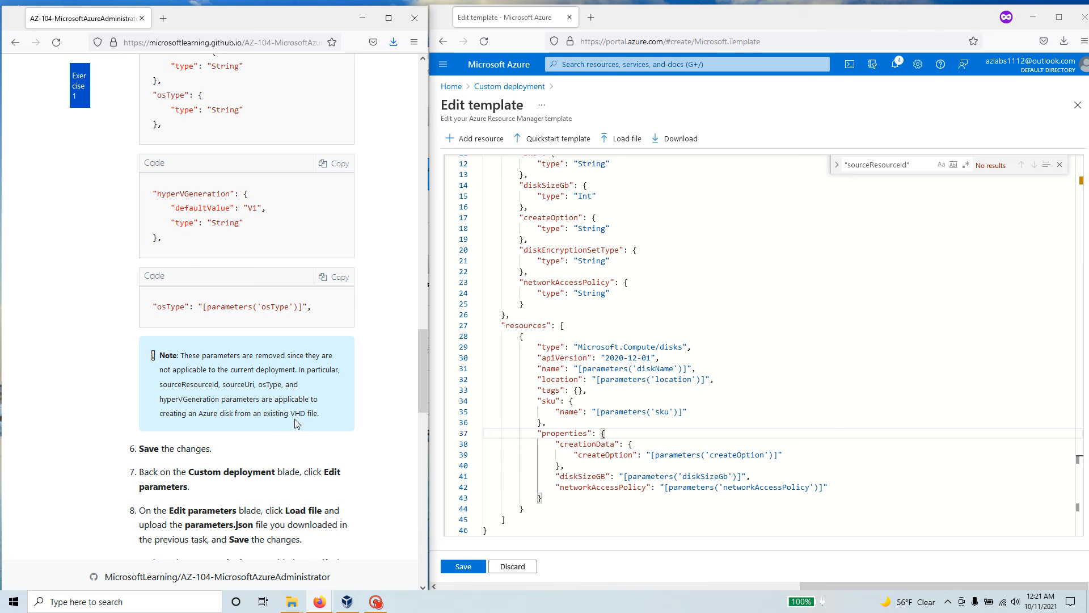
pyautogui.scroll(-2, 81, 443)
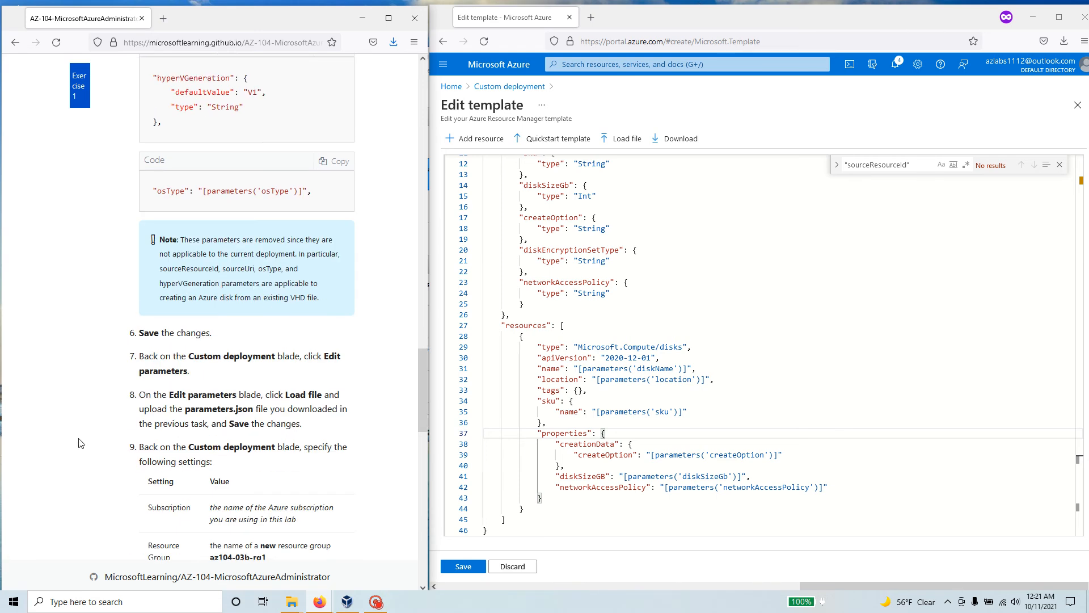
pyautogui.click(465, 567)
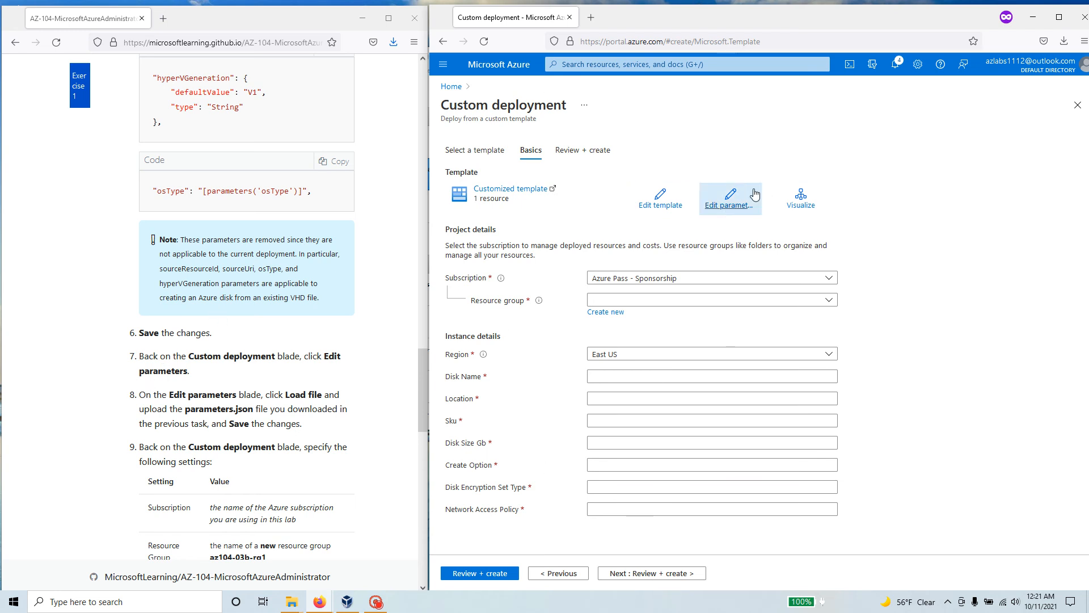
# Load parameters.json from the Downloads folder into the deployment's parameters editor and save it.
pyautogui.click(730, 207)
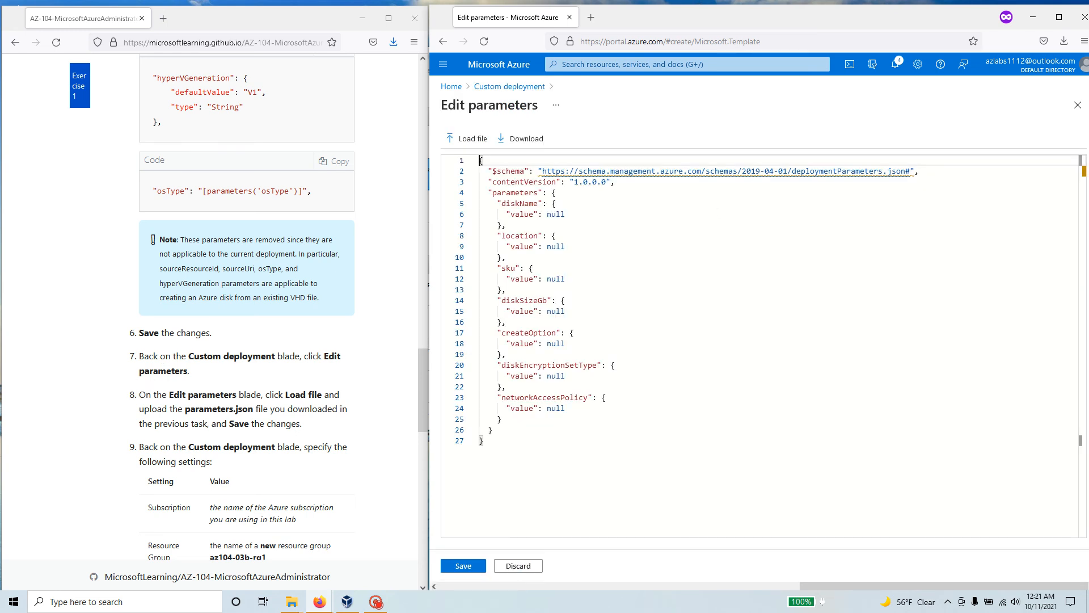
pyautogui.scroll(-2, 247, 317)
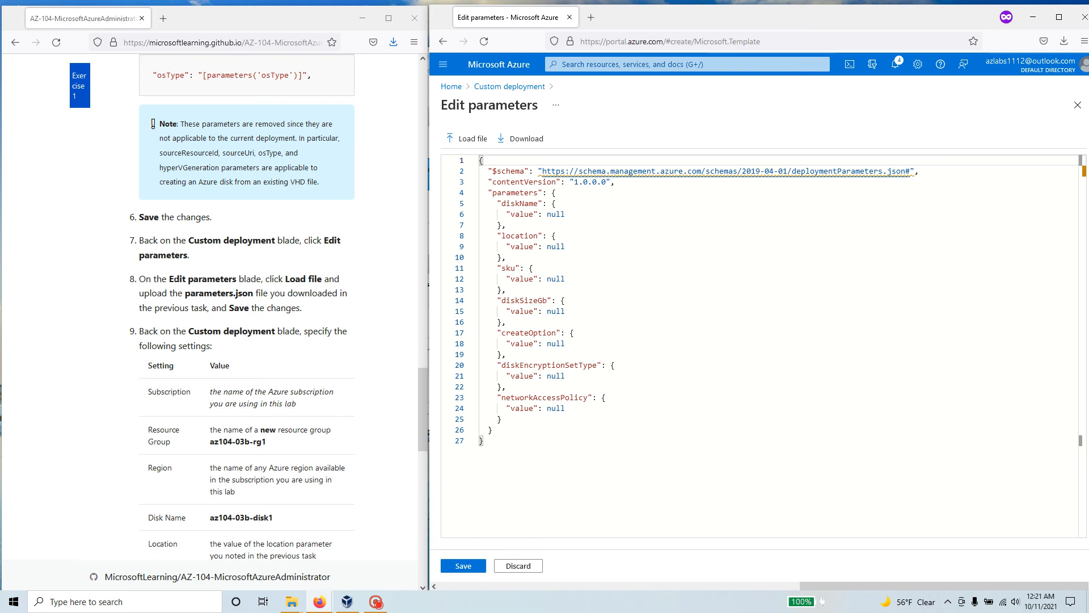
pyautogui.moveTo(283, 279); pyautogui.dragTo(322, 279)
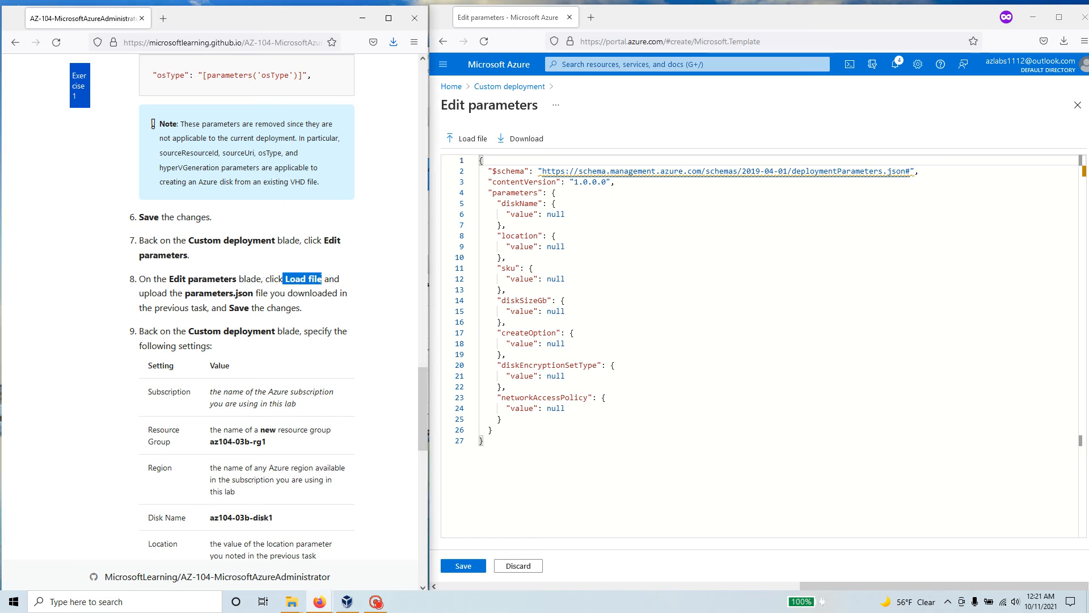
pyautogui.click(468, 139)
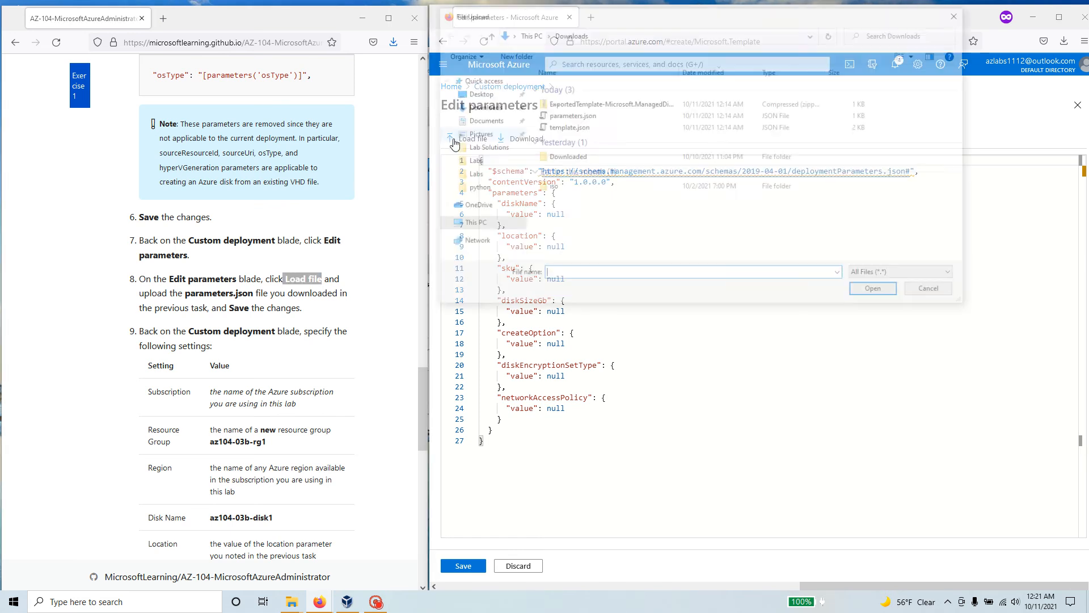
pyautogui.click(591, 115)
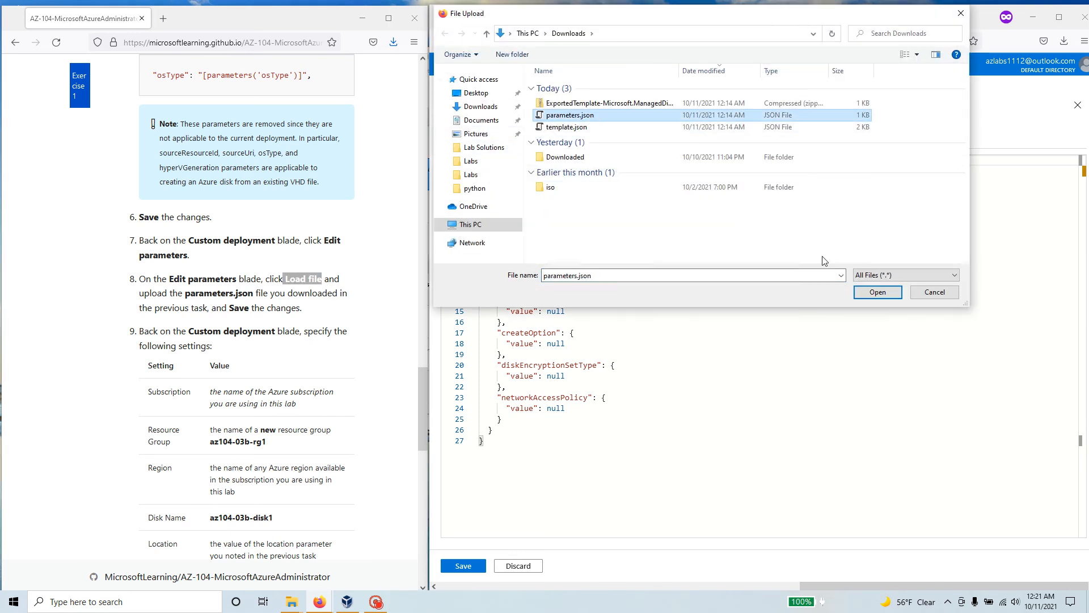
pyautogui.click(874, 292)
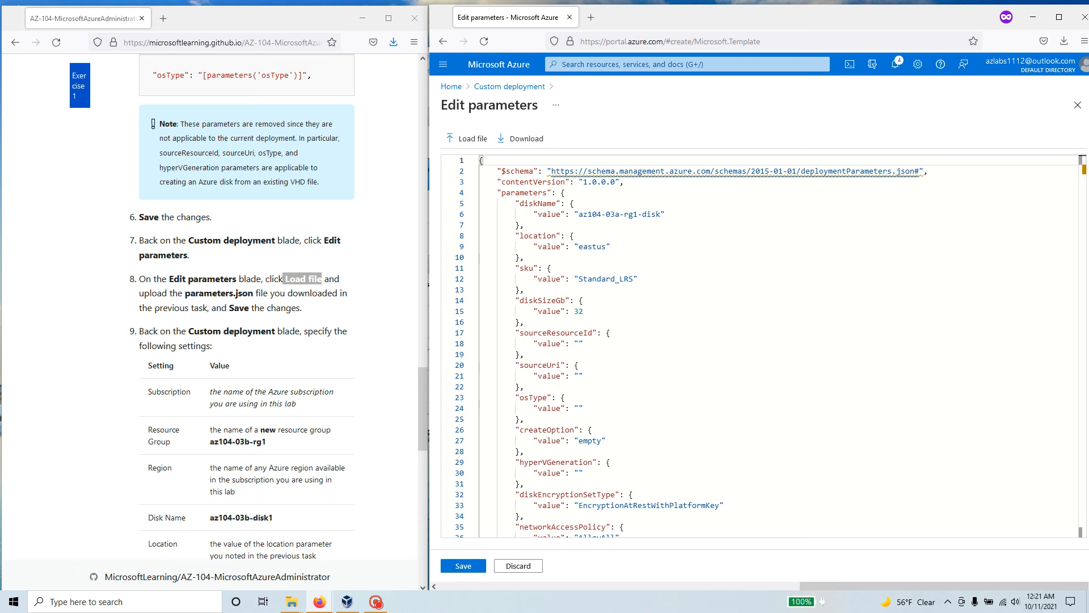
pyautogui.click(465, 565)
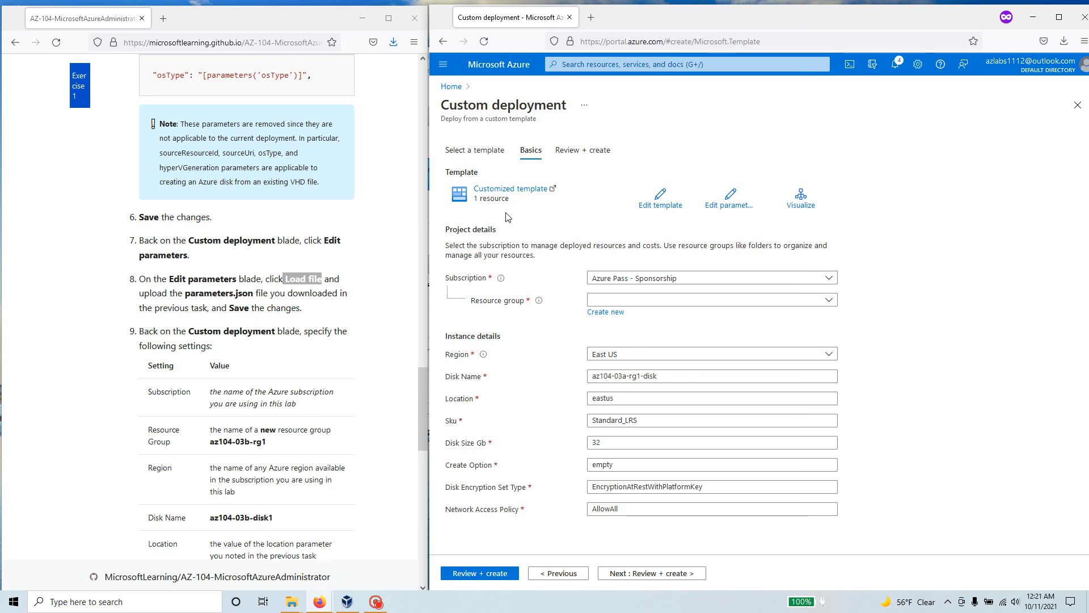
# Following lab item 9, choose the existing resource group az104-03b-rg1 for the custom deployment.
pyautogui.moveTo(571, 106); pyautogui.dragTo(437, 107)
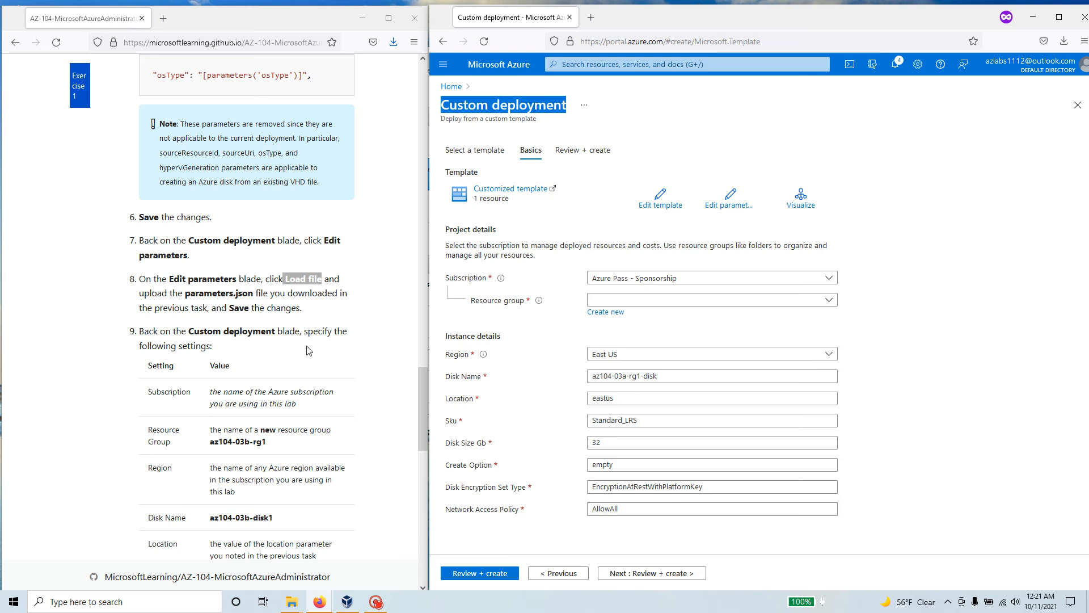
pyautogui.scroll(-2, 309, 351)
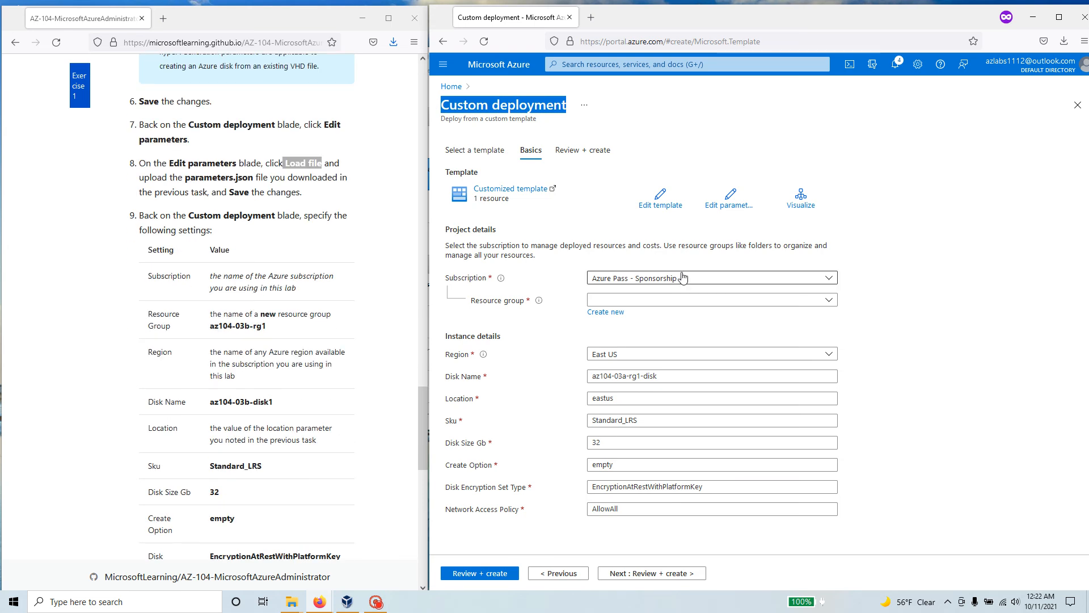
pyautogui.click(691, 302)
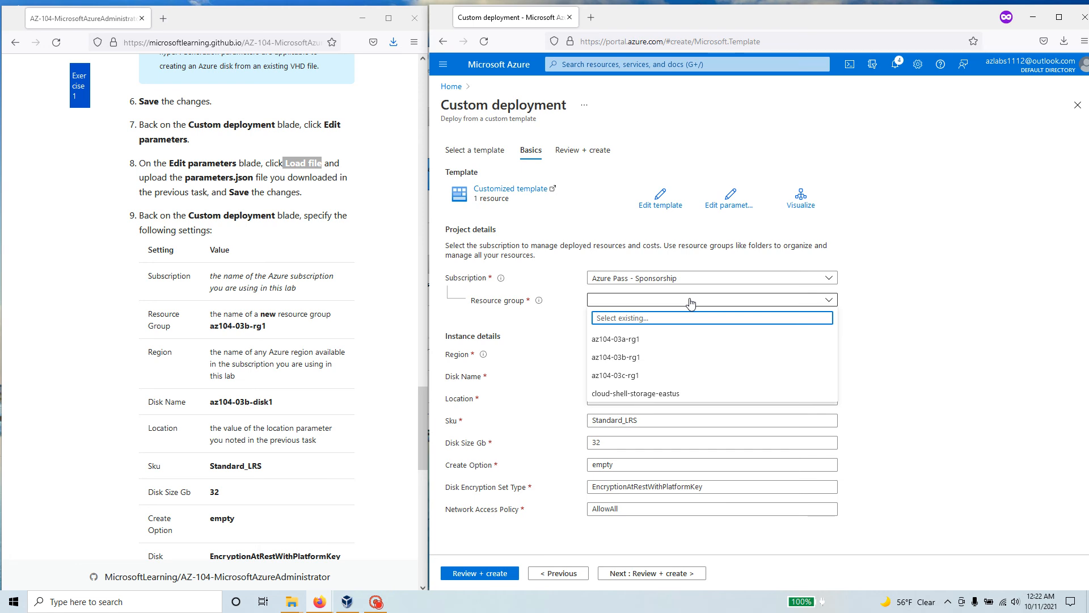
pyautogui.click(662, 357)
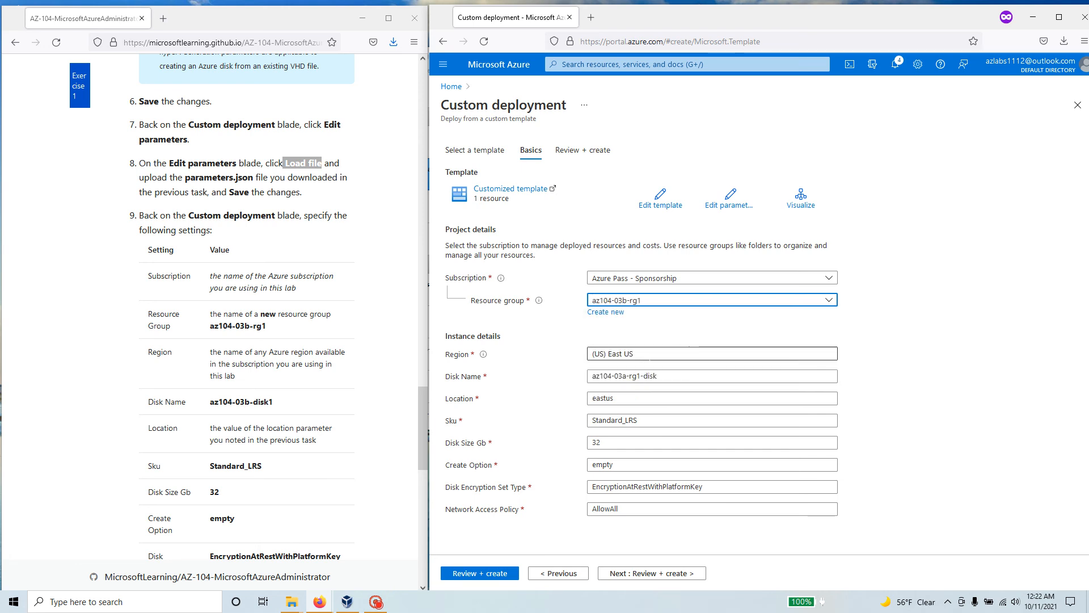
# Change the disk name to az104-03b-rg1-disk.
pyautogui.scroll(-1, 254, 411)
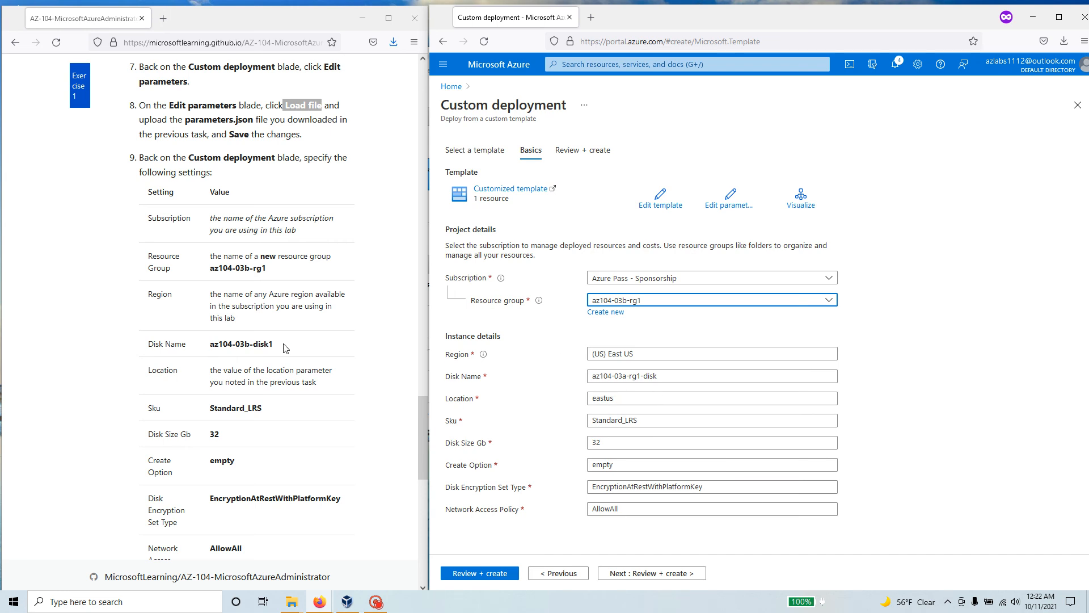
pyautogui.click(624, 376)
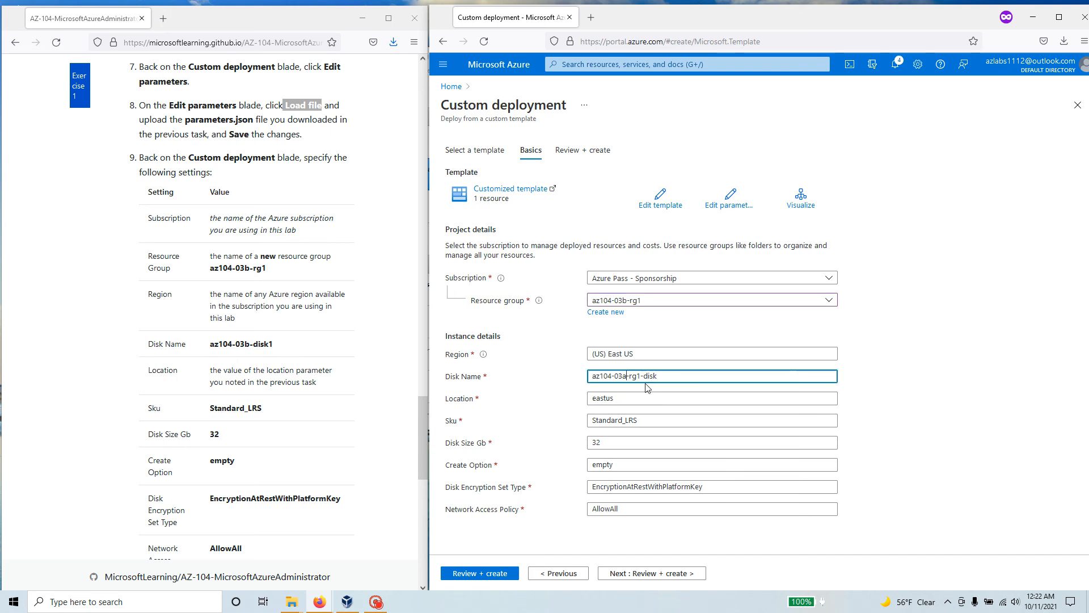
pyautogui.press('BackSpace')
pyautogui.write('b')
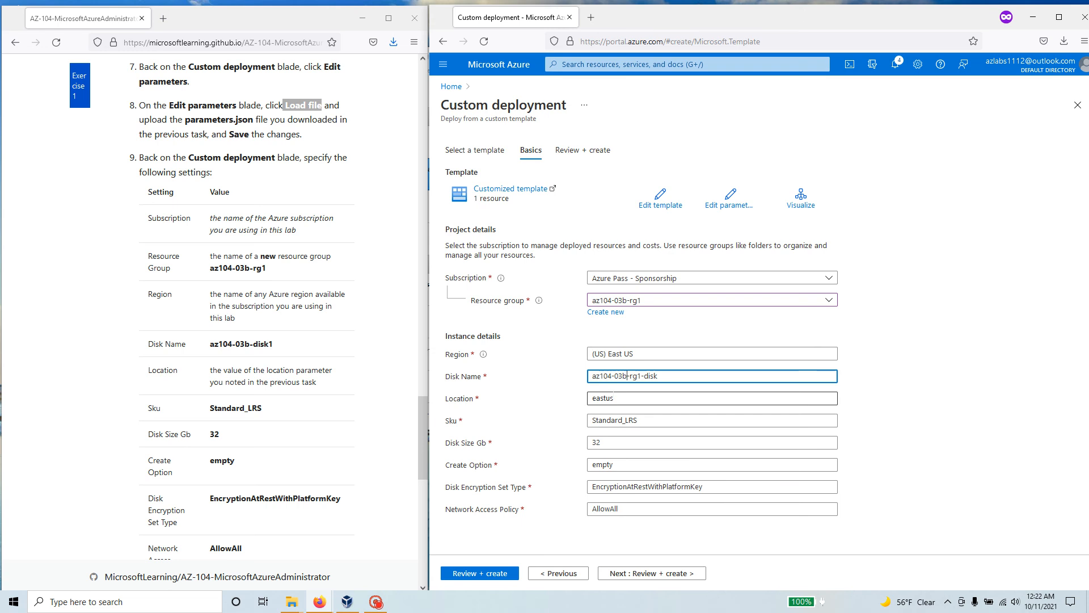
# Compare the deployment's location, SKU, disk size, create option, encryption and network access values with the settings table in lab item 9.
pyautogui.click(614, 397)
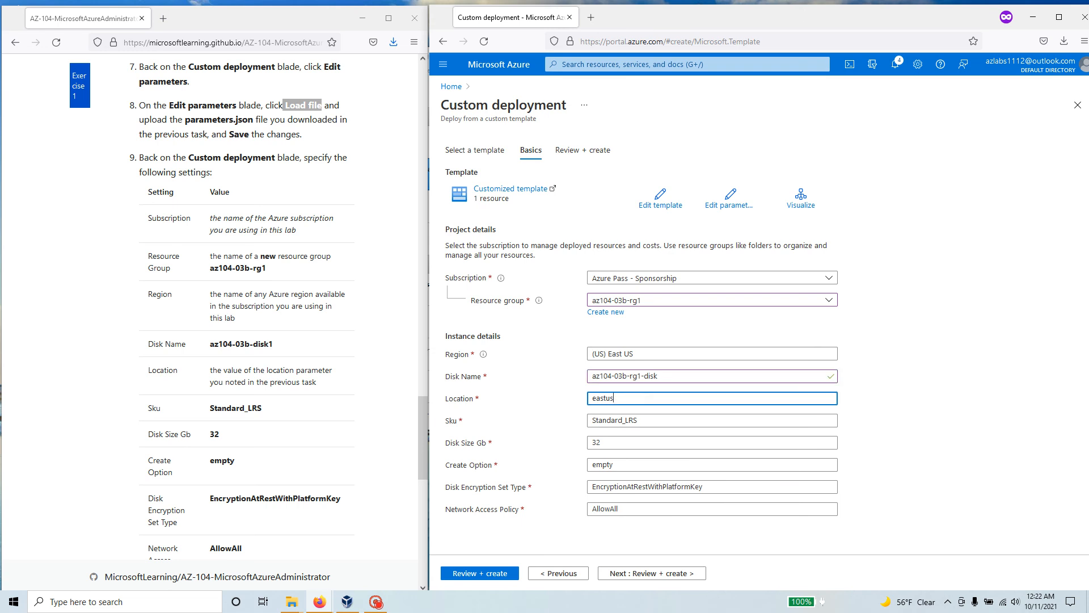
pyautogui.click(668, 422)
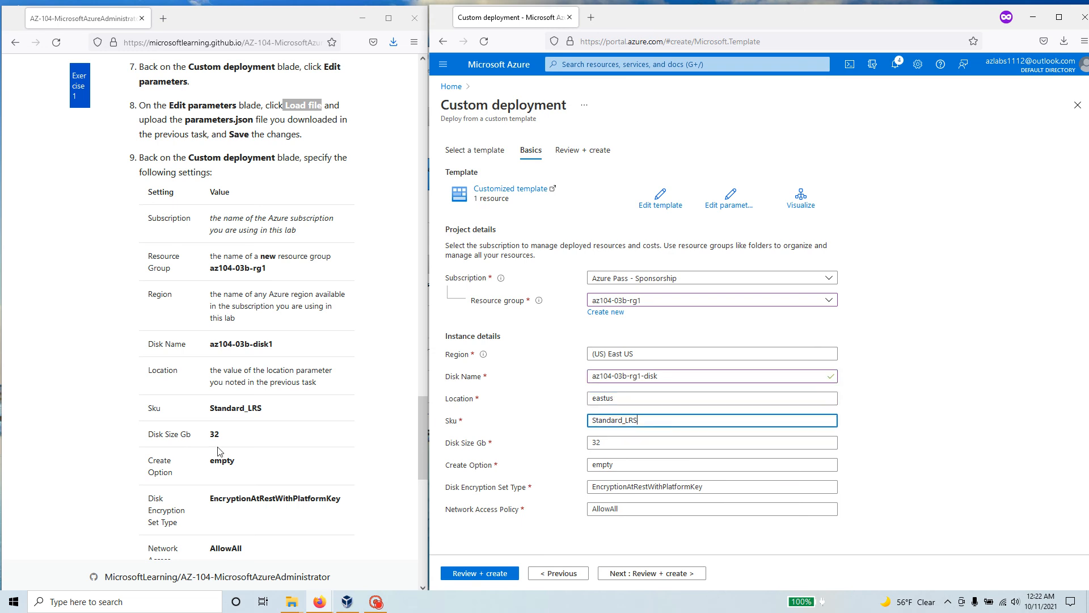
pyautogui.moveTo(289, 411); pyautogui.dragTo(178, 413)
pyautogui.moveTo(230, 437); pyautogui.dragTo(191, 438)
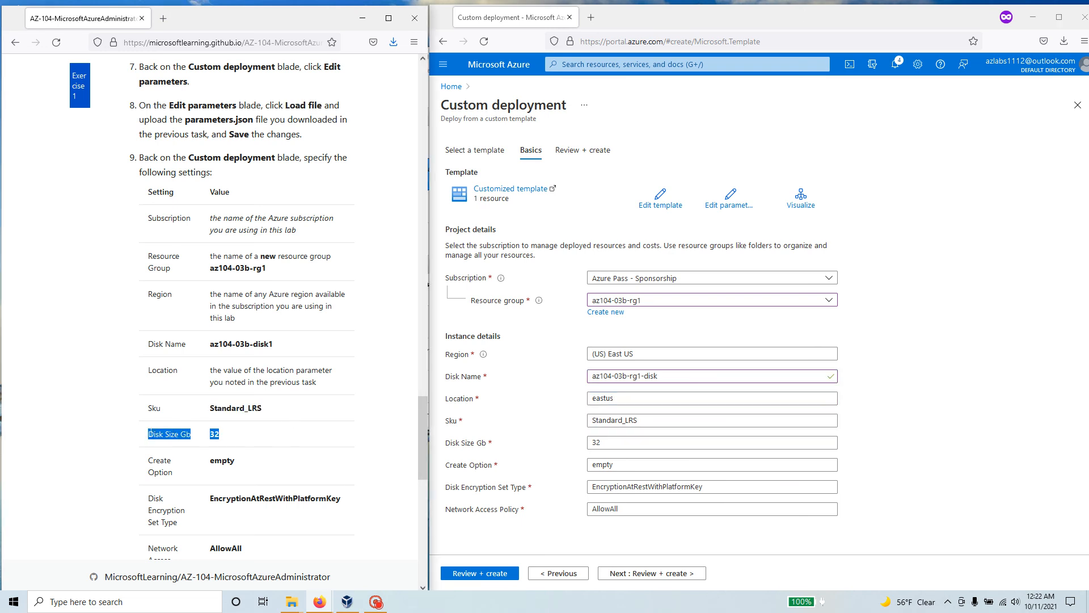
pyautogui.moveTo(270, 468); pyautogui.dragTo(188, 469)
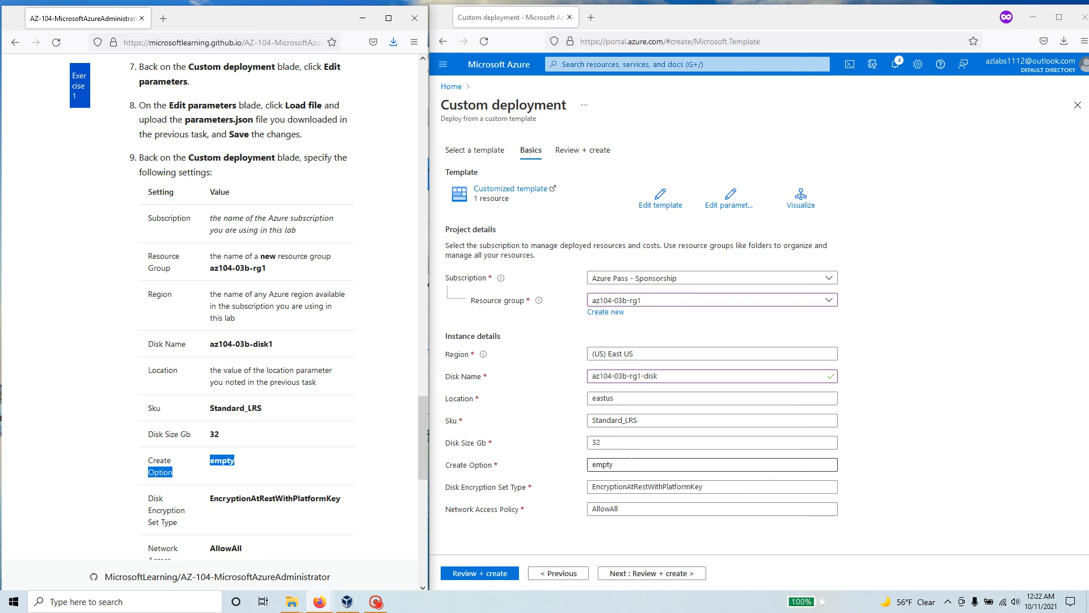
pyautogui.click(624, 465)
pyautogui.scroll(-2, 255, 454)
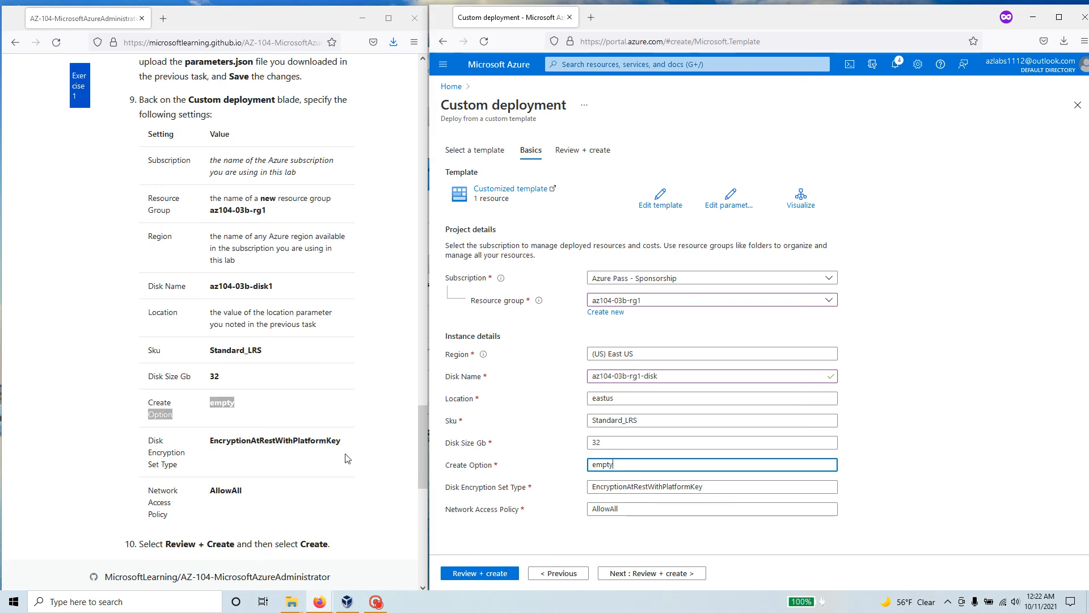
# Following lab item 10, review the custom deployment and create it.
pyautogui.scroll(-4, 348, 458)
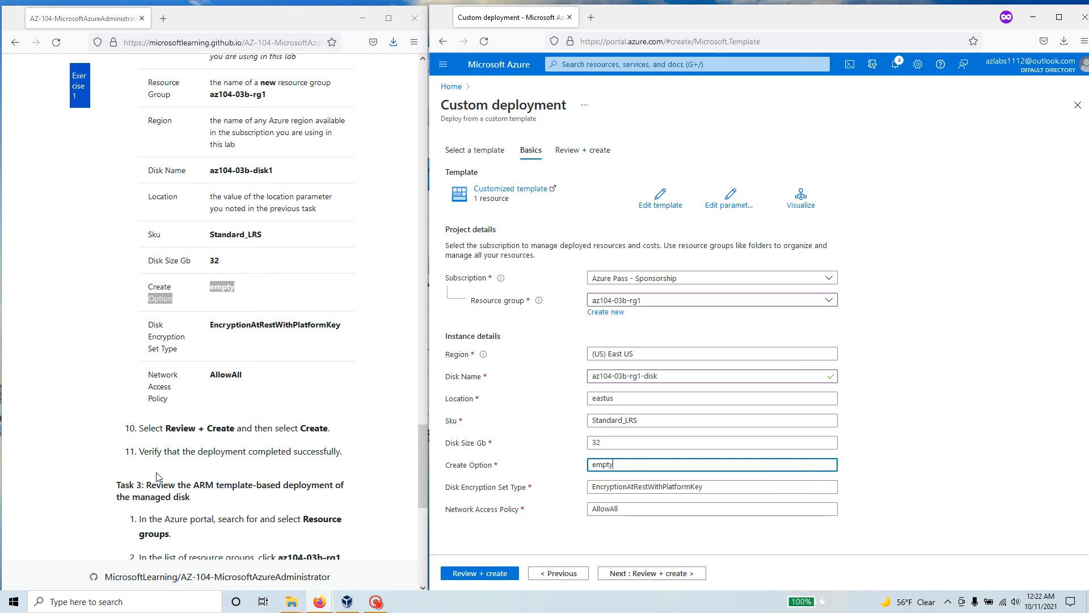
pyautogui.click(489, 575)
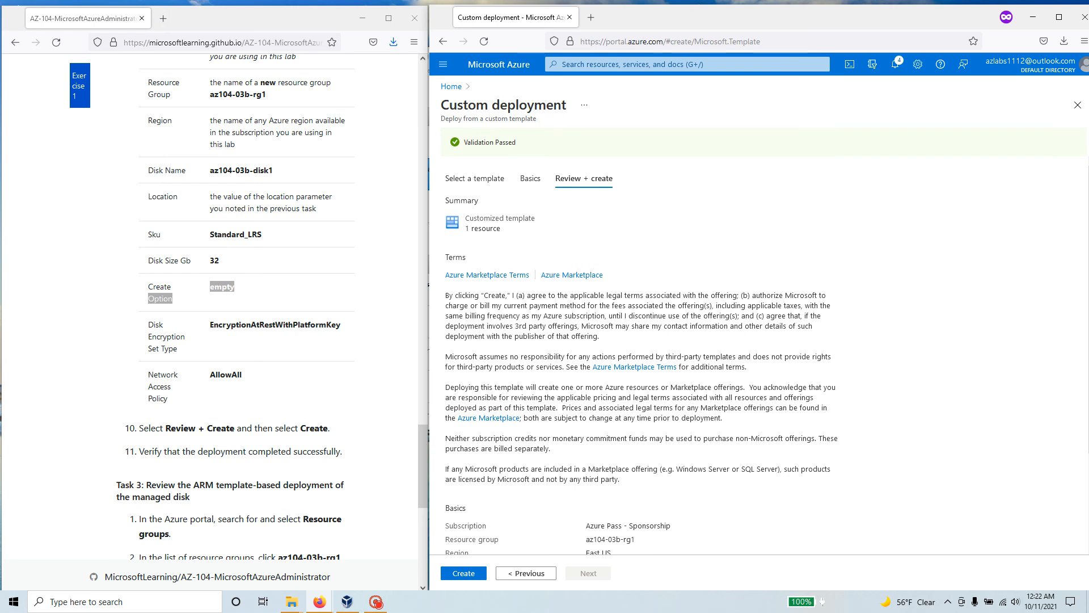
pyautogui.click(476, 572)
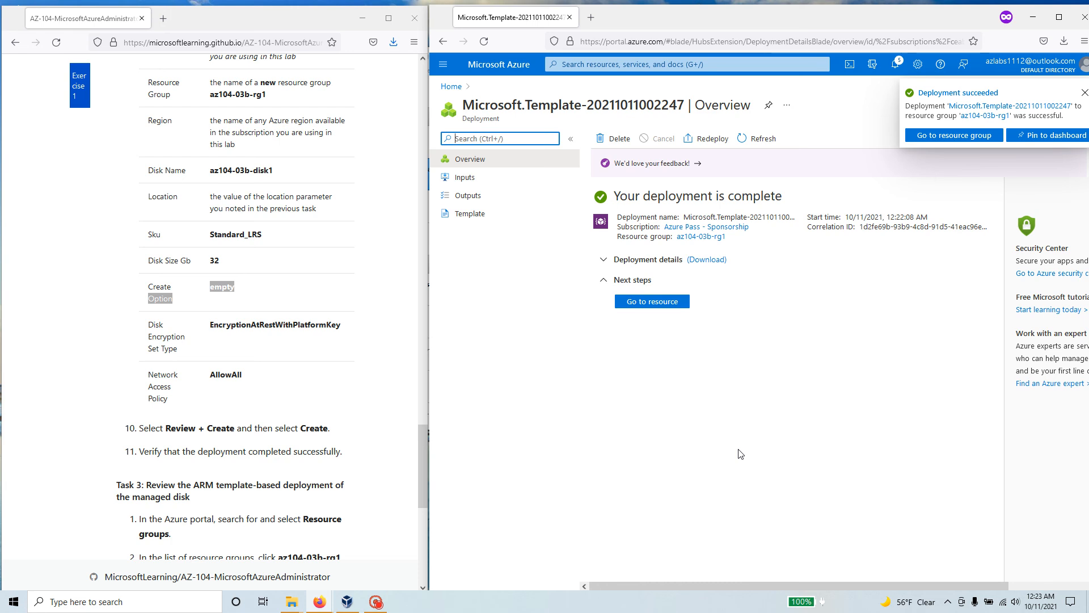
# Following lab item 11, open resource group az104-03b-rg1 from the deployment notification and refresh its resources to verify the deployed disk.
pyautogui.click(953, 140)
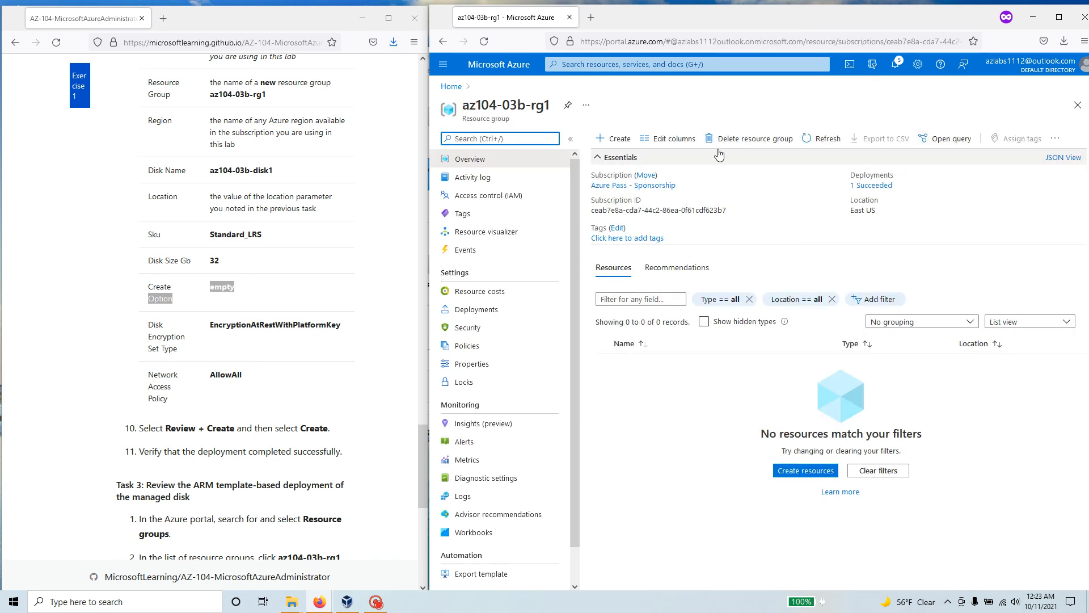
pyautogui.click(827, 140)
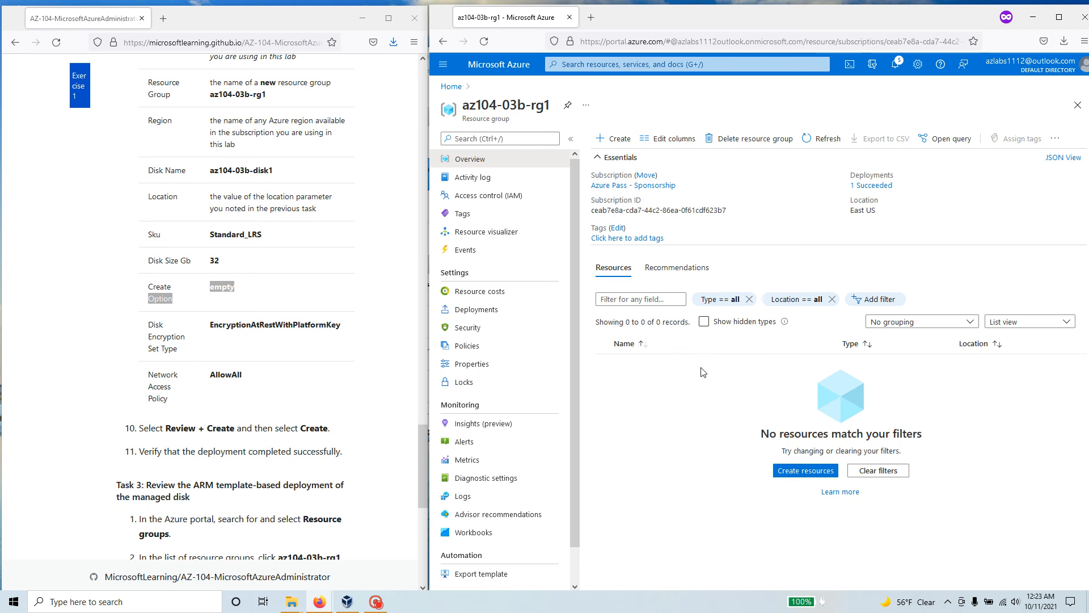
pyautogui.click(899, 63)
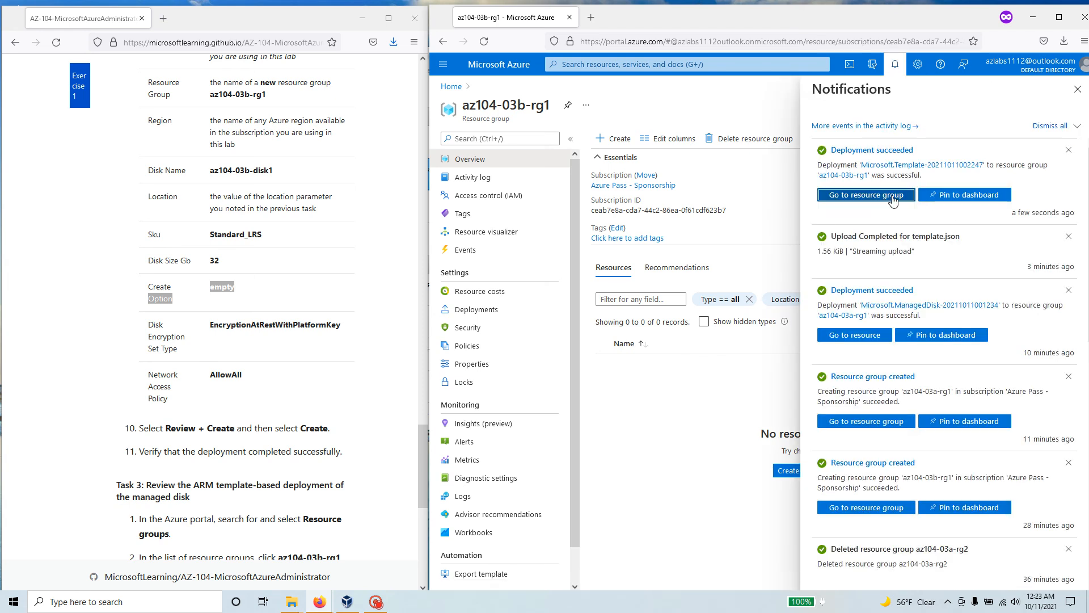
pyautogui.click(866, 194)
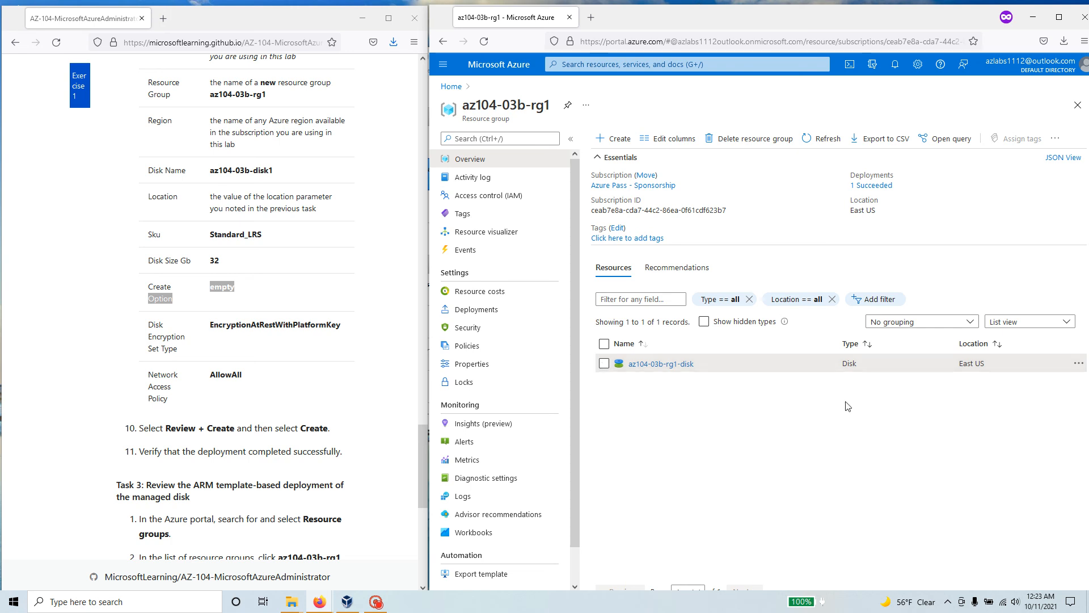
# Following Task 3 items 1 to 3 of the lab, open the list of deployments for resource group az104-03b-rg1.
pyautogui.scroll(-3, 192, 433)
pyautogui.scroll(-3, 193, 433)
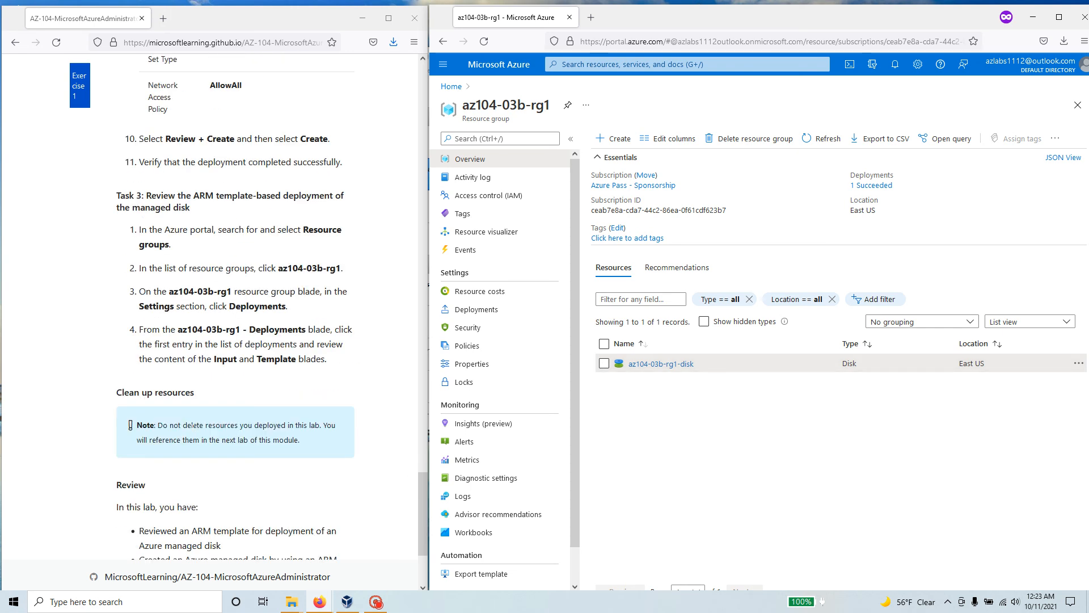
pyautogui.moveTo(141, 196); pyautogui.dragTo(349, 210)
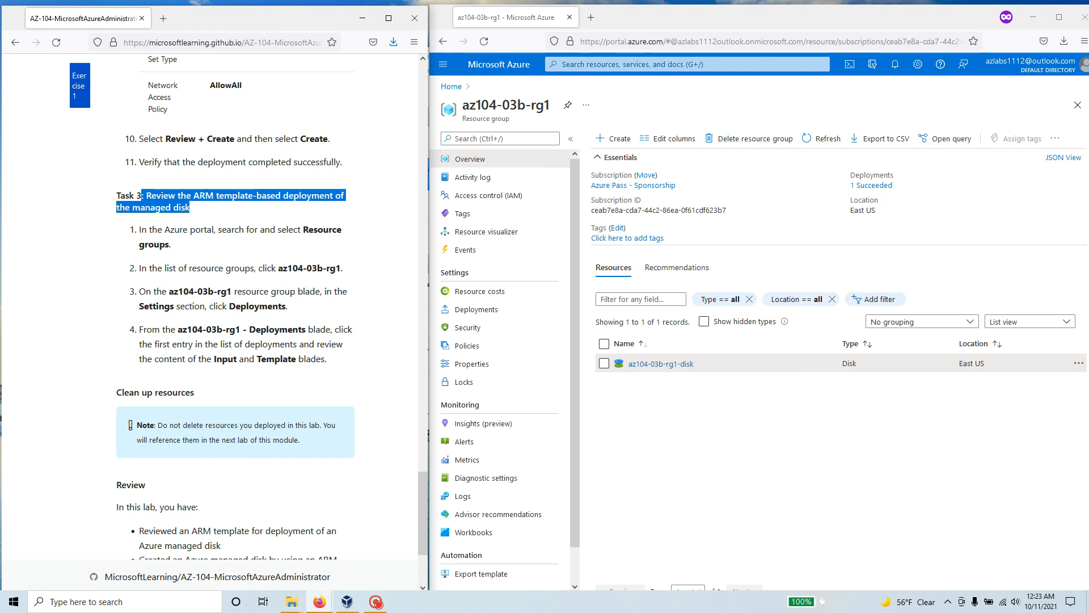
pyautogui.click(453, 109)
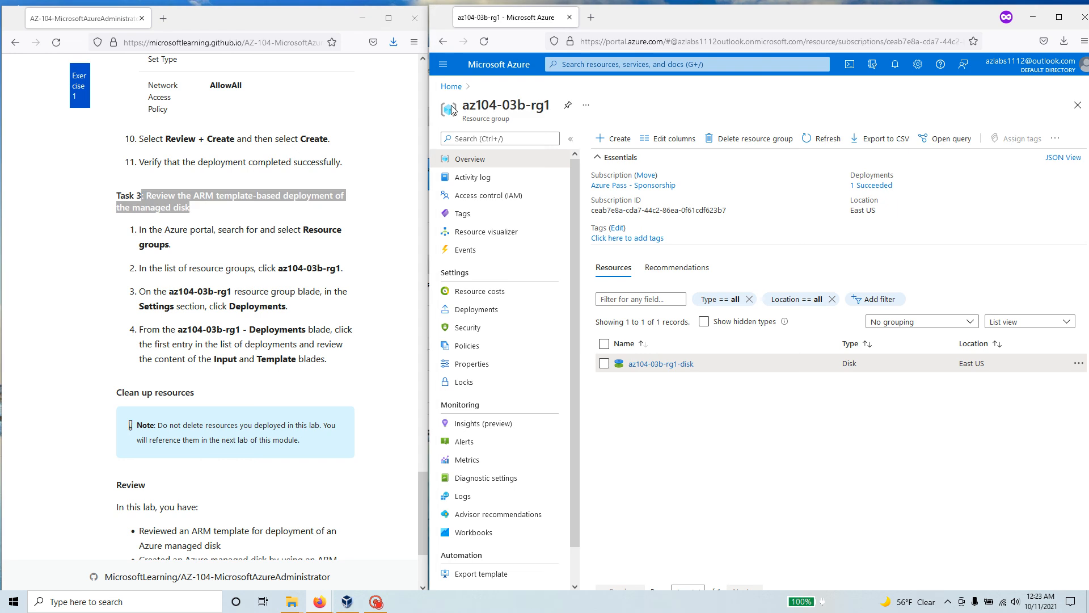
pyautogui.click(874, 186)
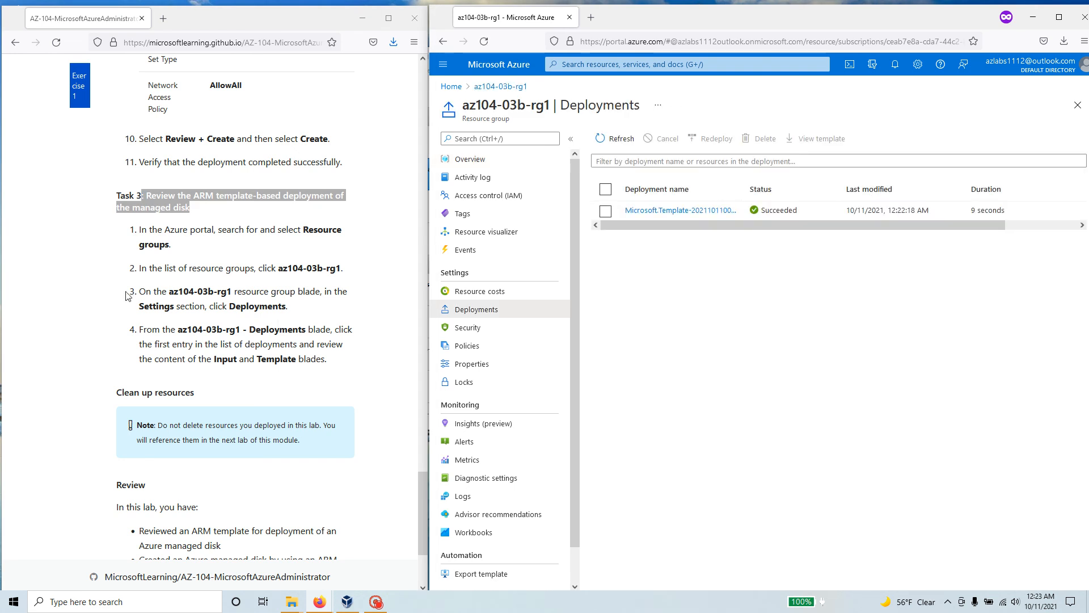
pyautogui.moveTo(168, 291); pyautogui.dragTo(326, 311)
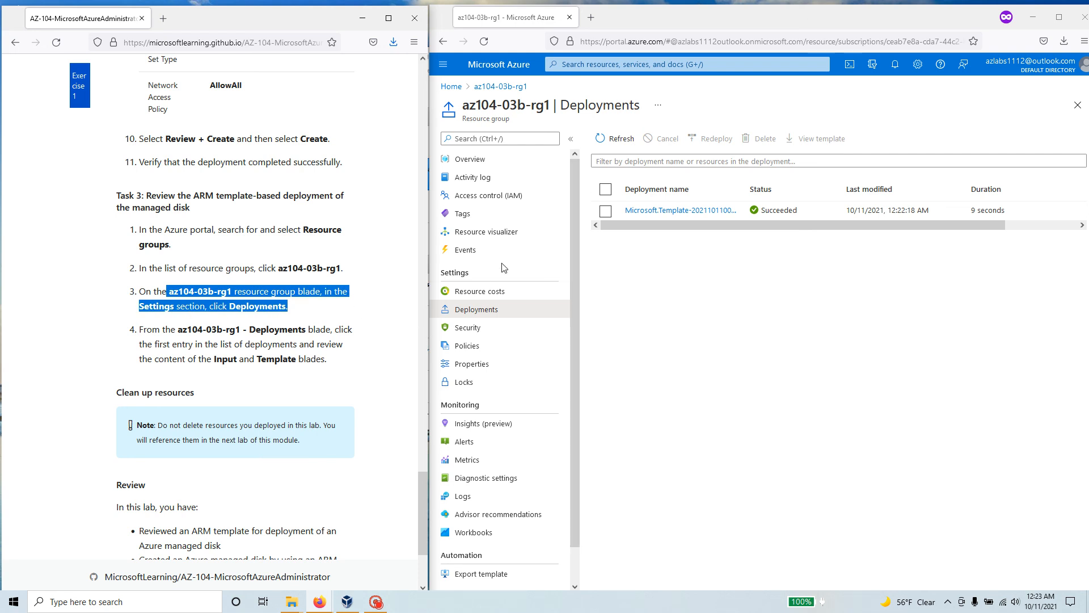
pyautogui.click(195, 301)
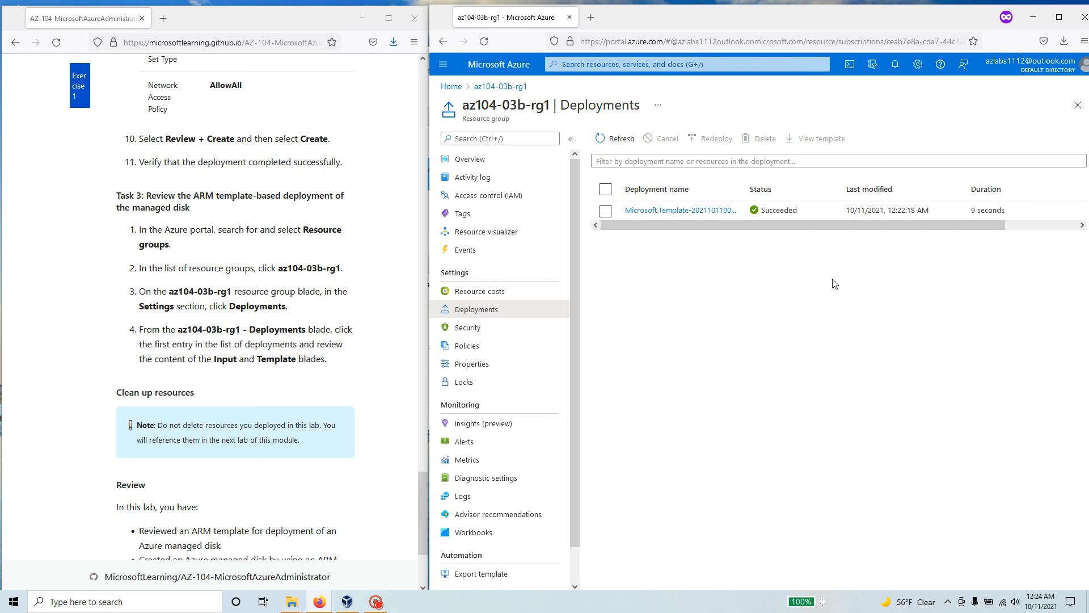
# Following Task 3 item 4, open the first deployment in the list and review its inputs and template.
pyautogui.click(695, 212)
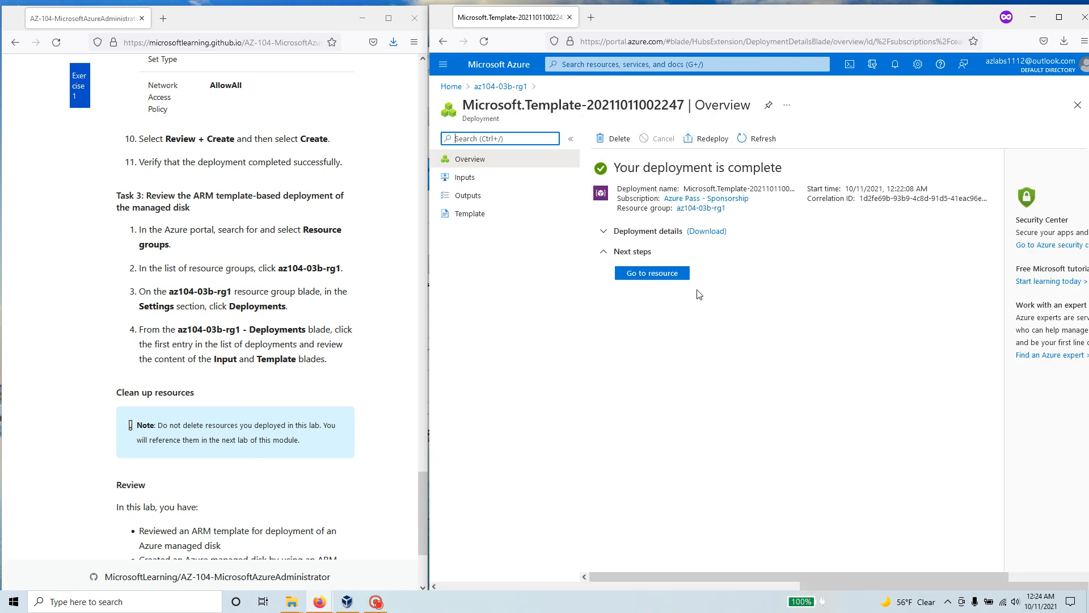
pyautogui.click(464, 177)
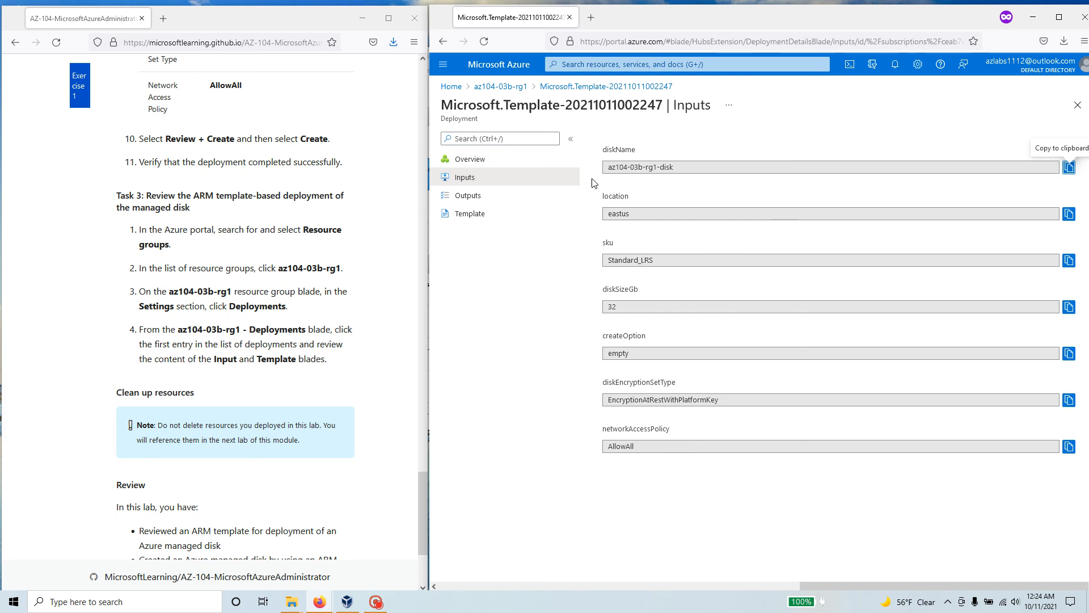
pyautogui.click(463, 199)
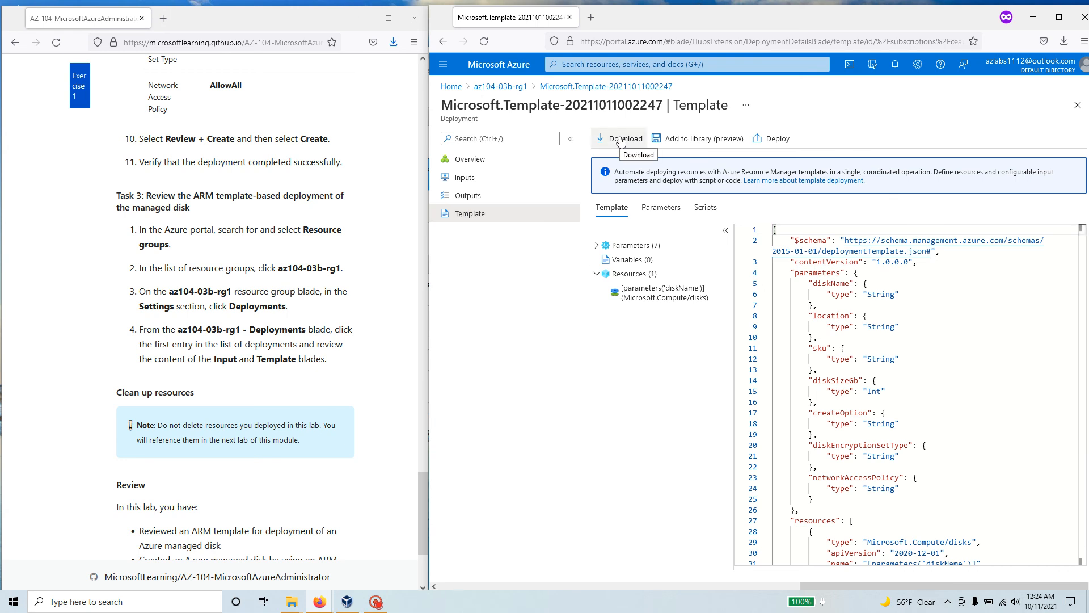
# Read the lab's note on cleaning up resources and its closing review, and look back over the task instructions.
pyautogui.moveTo(318, 444); pyautogui.dragTo(168, 425)
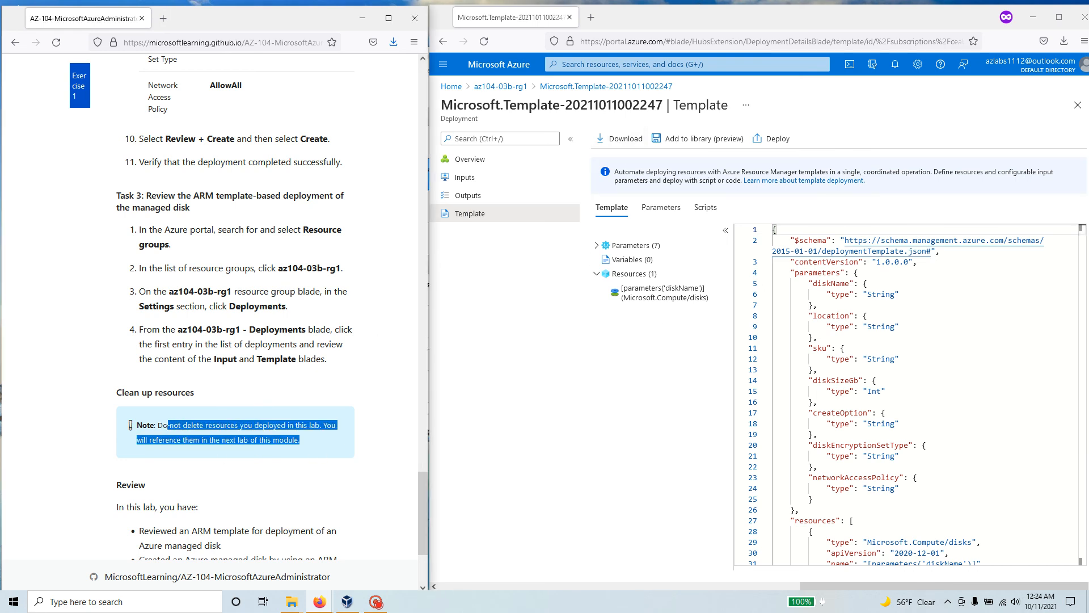
pyautogui.scroll(-3, 225, 435)
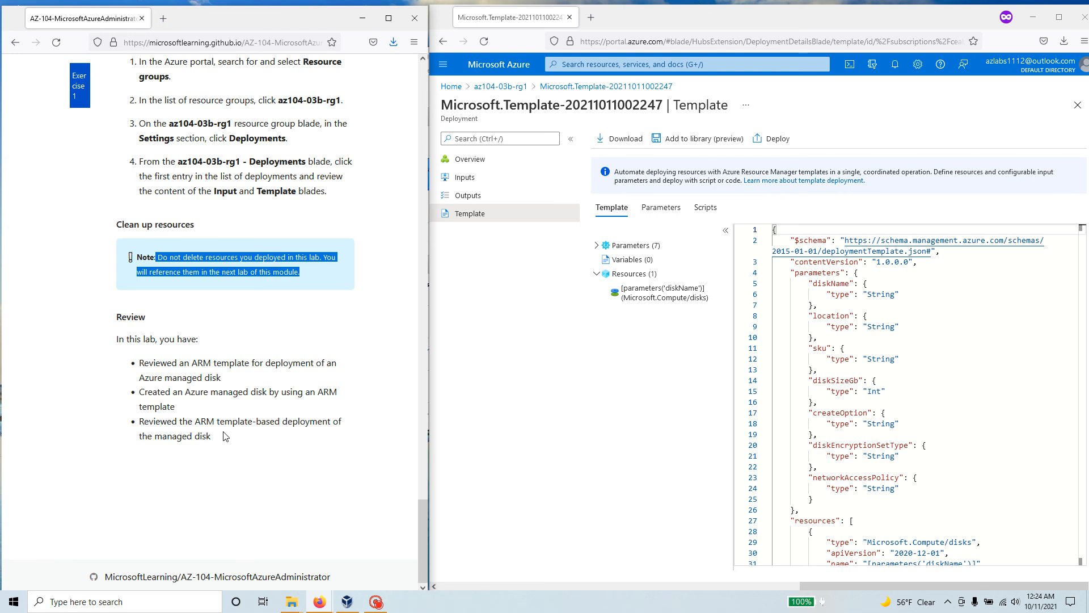
pyautogui.scroll(15, 222, 436)
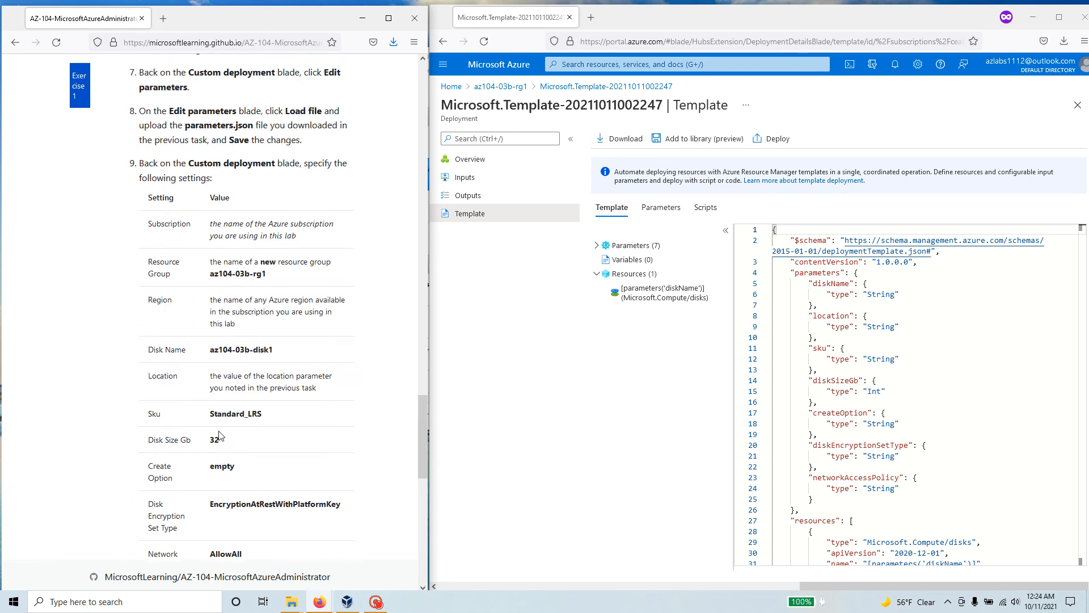
pyautogui.scroll(-15, 221, 436)
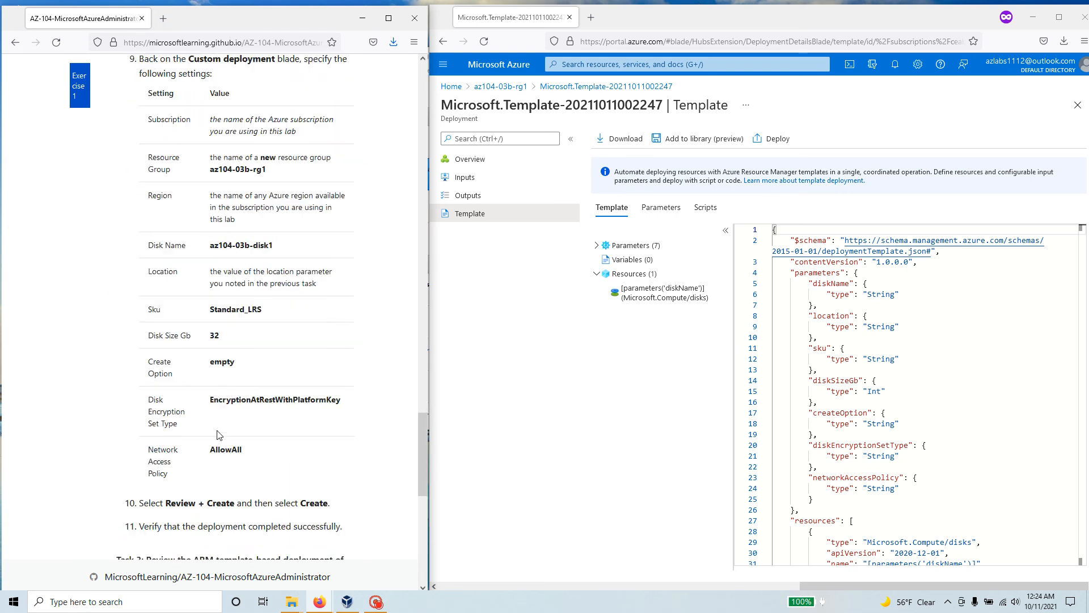